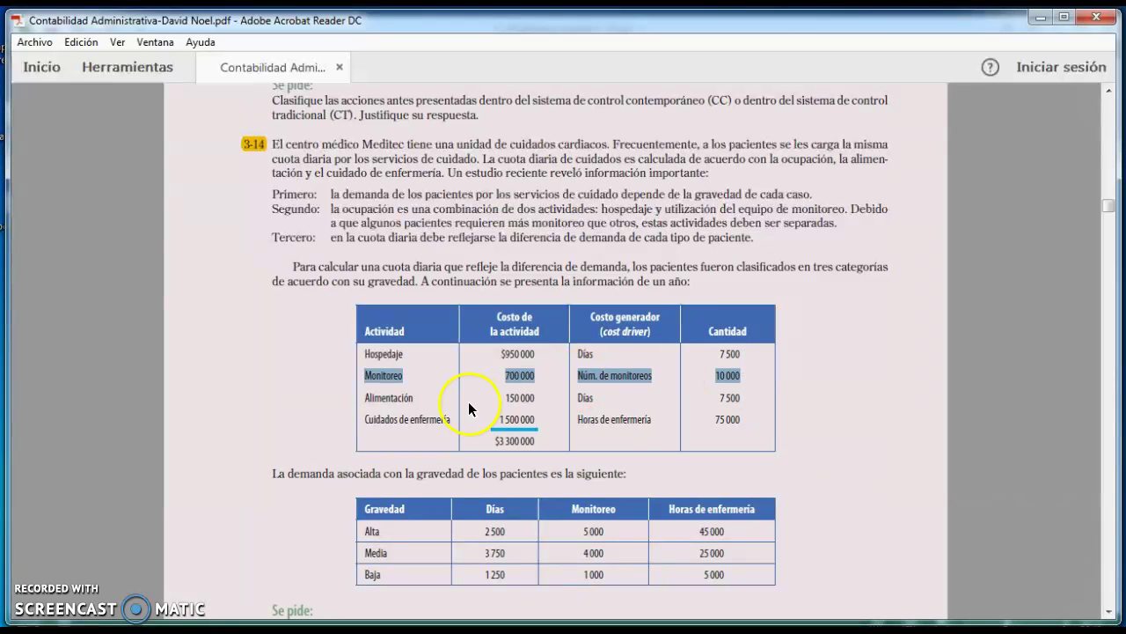
- Highlight the Cuidados de enfermería row in exercise 3-14 and read the demand table and the three requirements below it
{"action": "left_click_drag", "start_coordinate": [366, 418], "coordinate": [753, 422]}
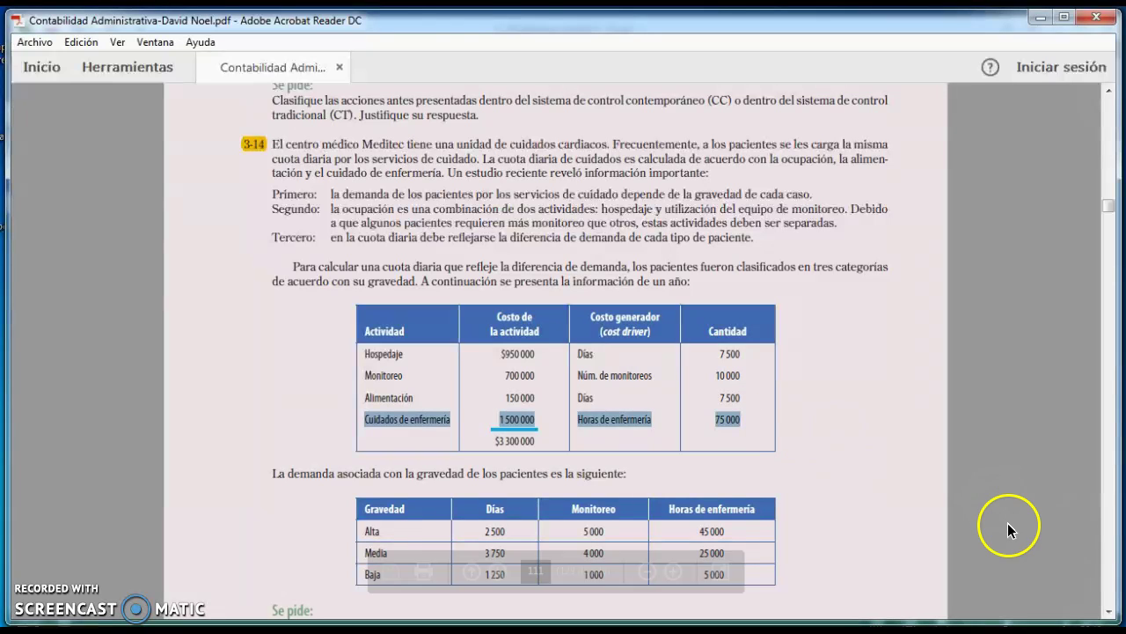
{"action": "left_click", "coordinate": [1109, 611]}
{"action": "left_click", "coordinate": [1109, 611]}
{"action": "left_click", "coordinate": [1109, 610]}
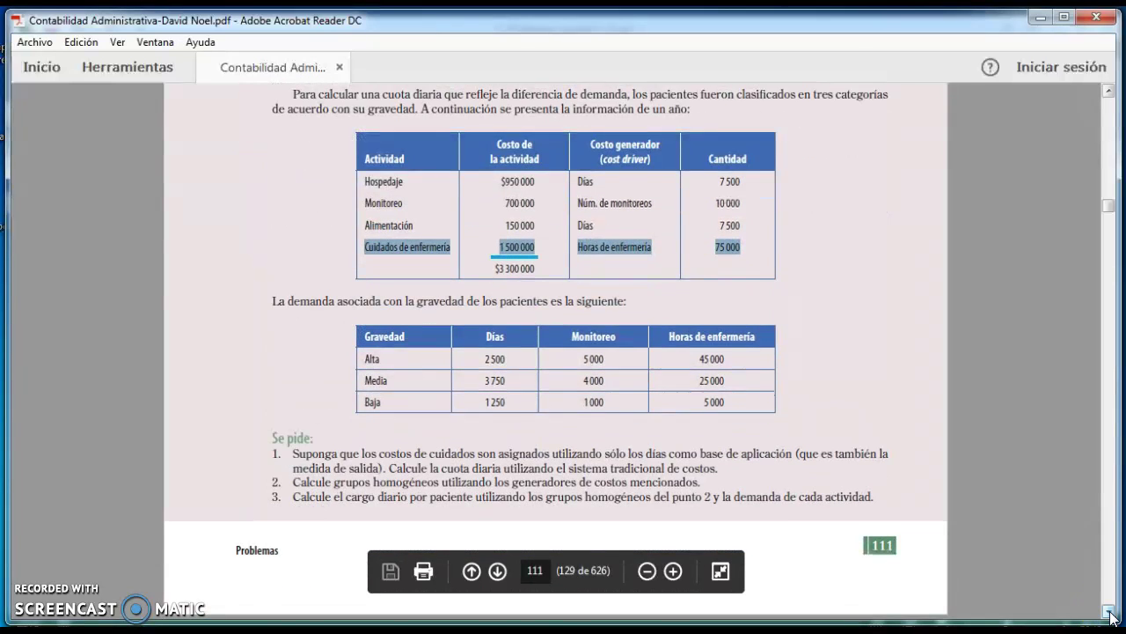
{"action": "left_click", "coordinate": [1109, 610]}
{"action": "left_click", "coordinate": [1109, 611]}
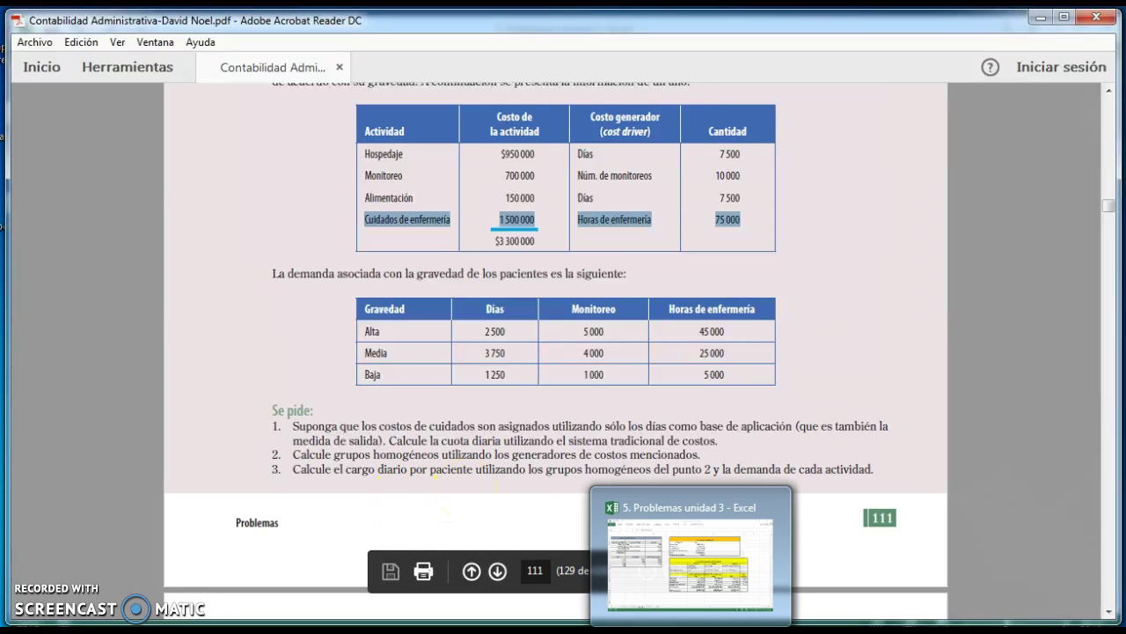
- Switch to the Excel workbook 5. Problemas unidad 3 and bring the full Datos del problema table into view on sheet E-3-14
{"action": "left_click", "coordinate": [691, 631]}
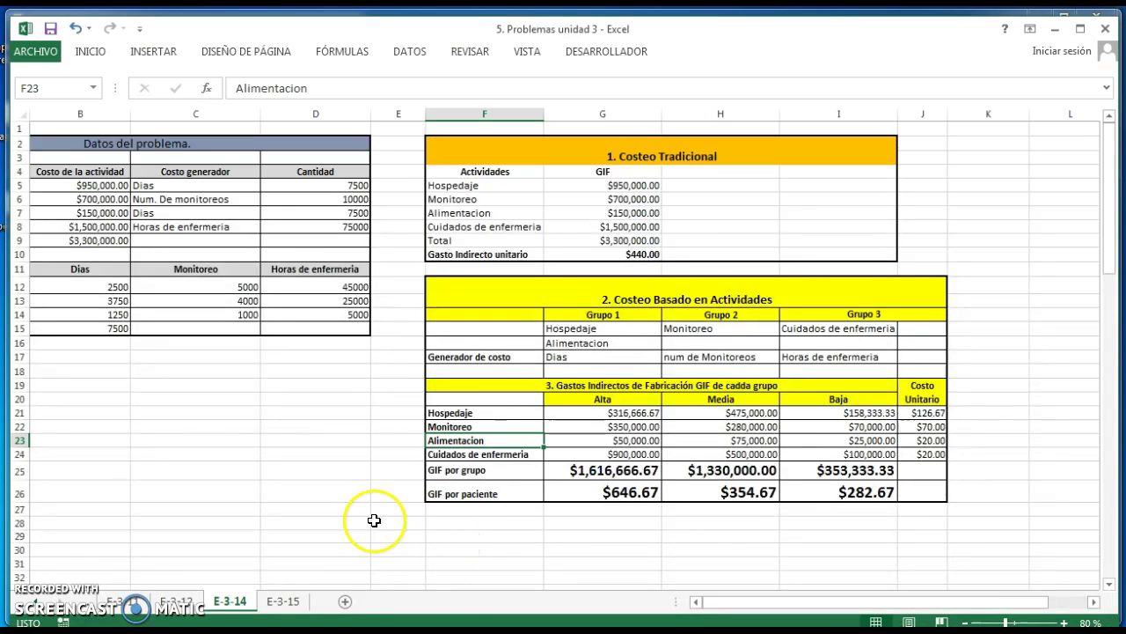
{"action": "left_click", "coordinate": [206, 452]}
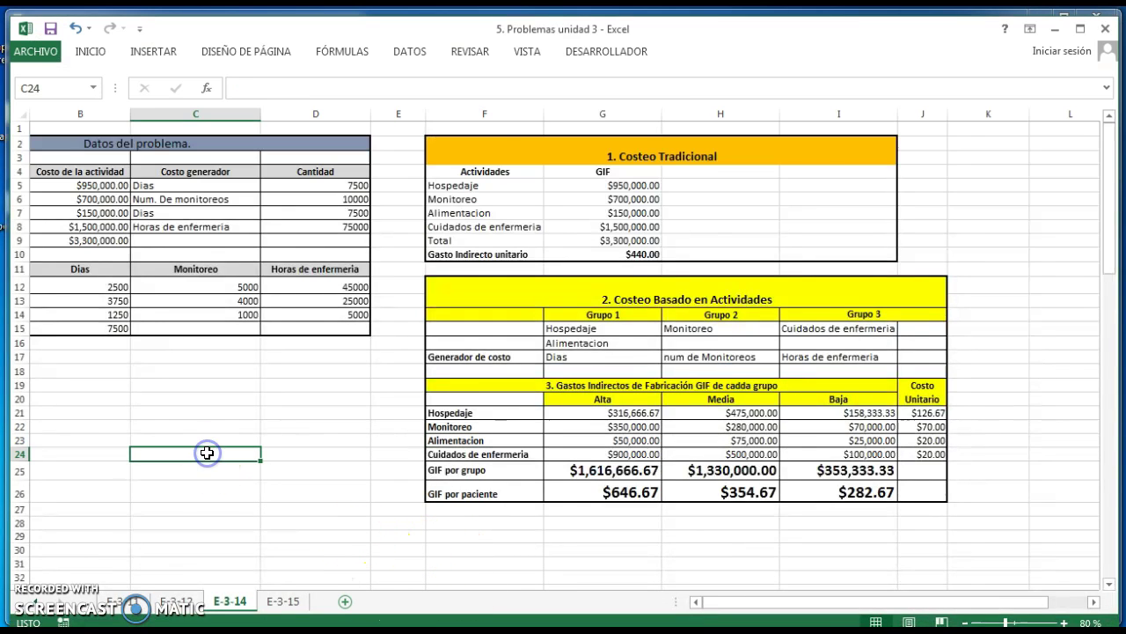
{"action": "key", "text": "Left"}
{"action": "key", "text": "Left"}
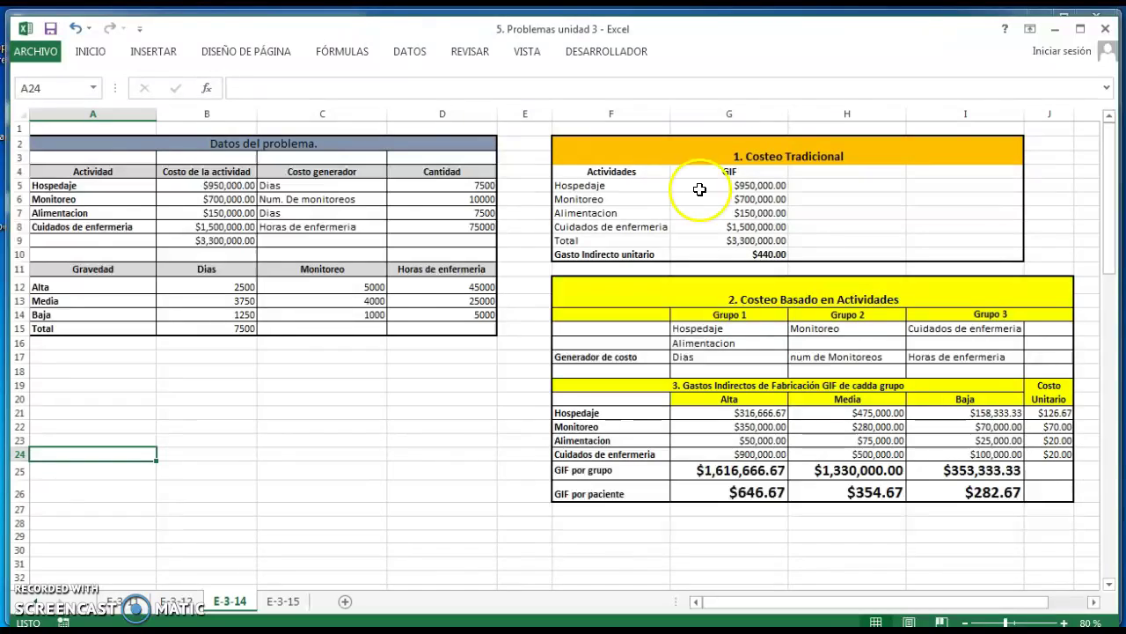
- Inspect the Costeo Tradicional GIF formulas in G5:G8 to see which activity cost each one references
{"action": "left_click", "coordinate": [748, 186]}
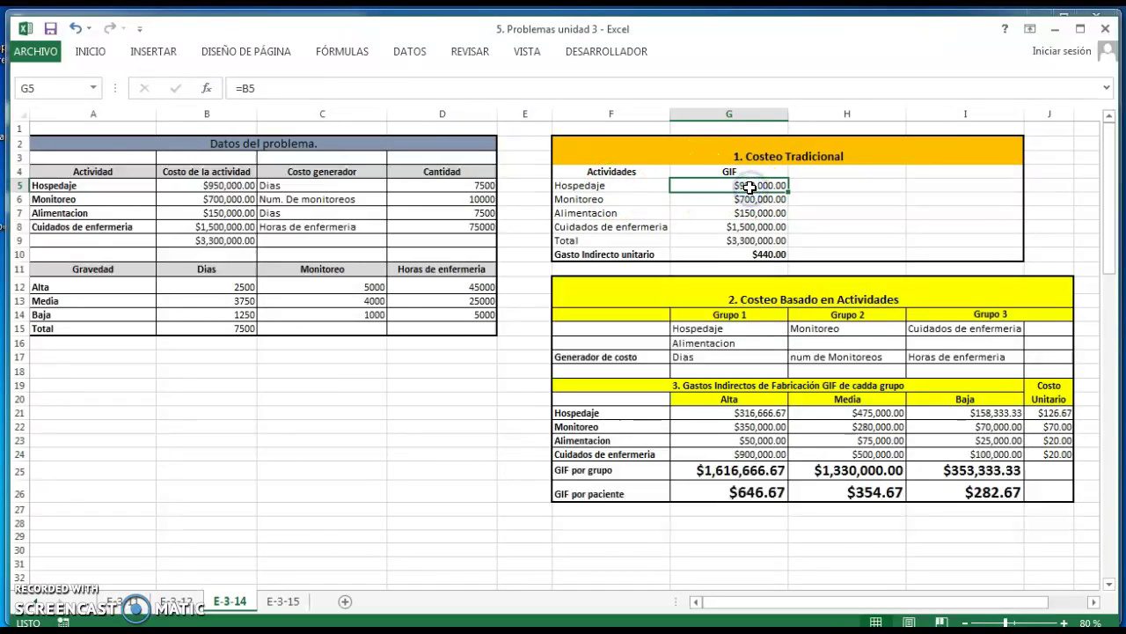
{"action": "double_click", "coordinate": [751, 186]}
{"action": "key", "text": "Return"}
{"action": "key", "text": "F2"}
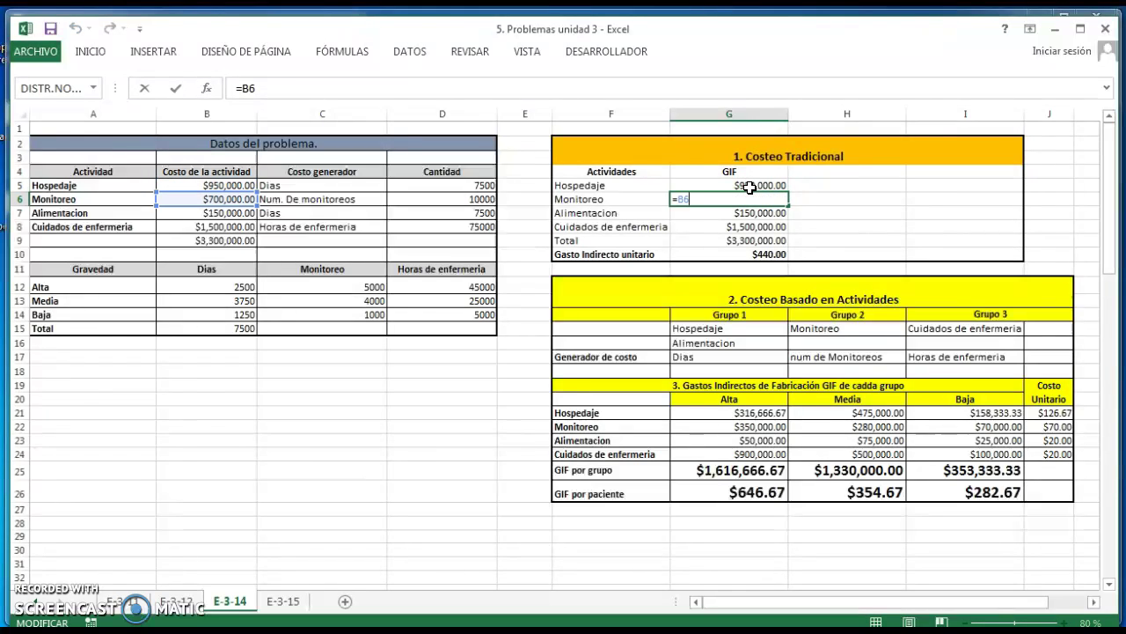
{"action": "key", "text": "Return"}
{"action": "key", "text": "F2"}
{"action": "key", "text": "Return"}
{"action": "key", "text": "F2"}
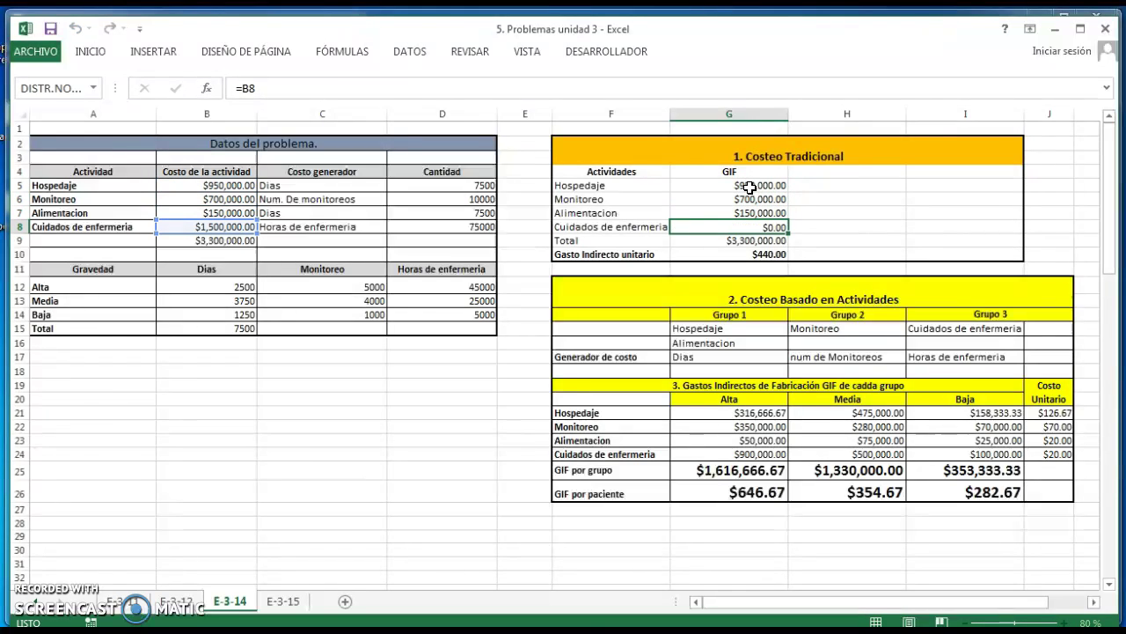
{"action": "key", "text": "Return"}
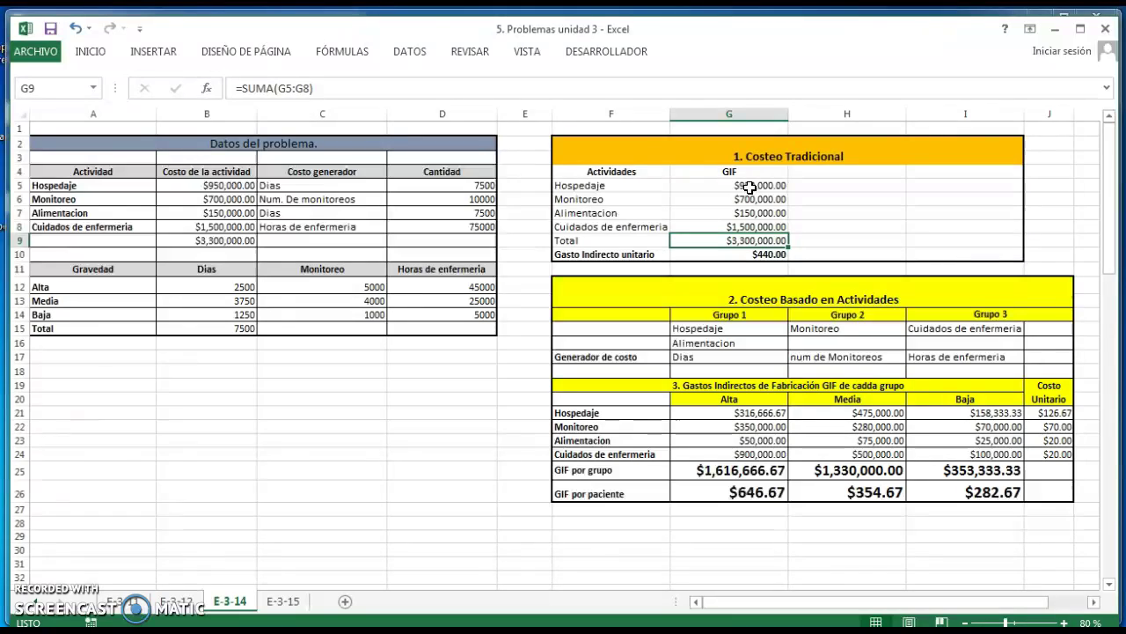
- Check the Gasto Indirecto unitario formula =G9/D5 in cell G10 and recommit it
{"action": "key", "text": "Down"}
{"action": "type", "text": "=G9/D5"}
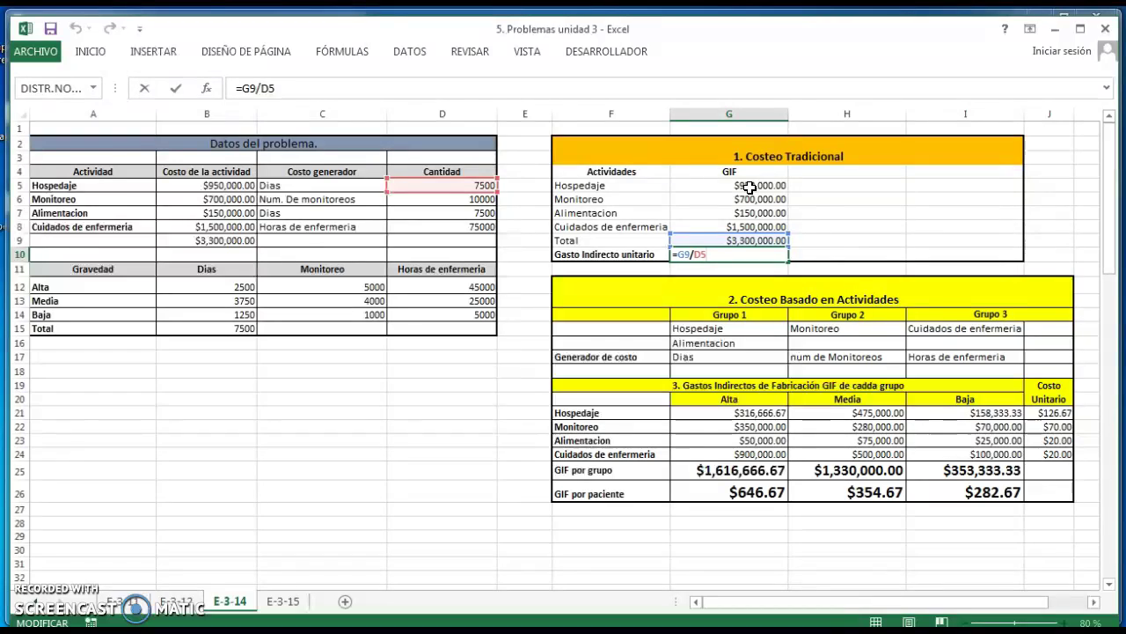
{"action": "key", "text": "ctrl+Return"}
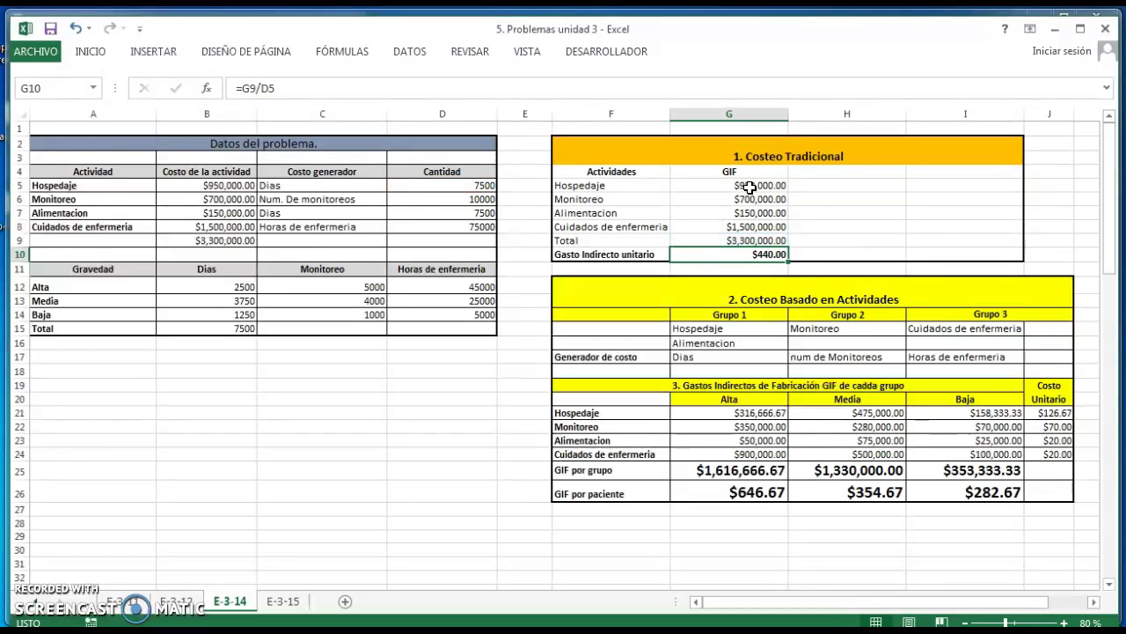
- Review Grupo 1 of the Costeo Basado en Actividades table, covering its Hospedaje and Alimentacion activities and their cost driver
{"action": "key", "text": "Down"}
{"action": "key", "text": "Down"}
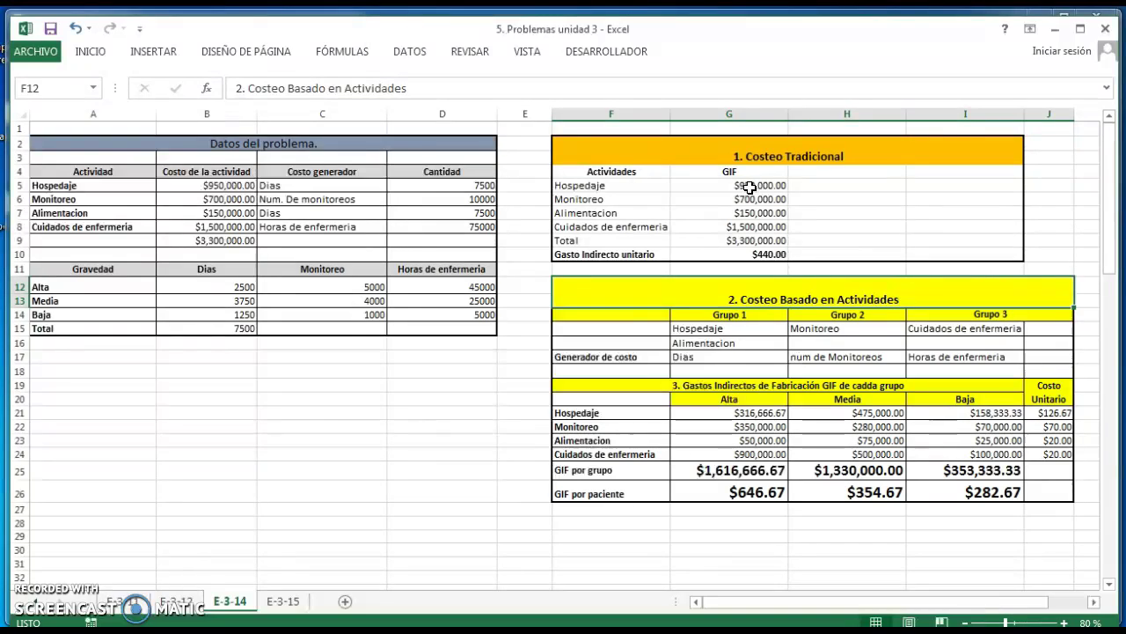
{"action": "key", "text": "Down"}
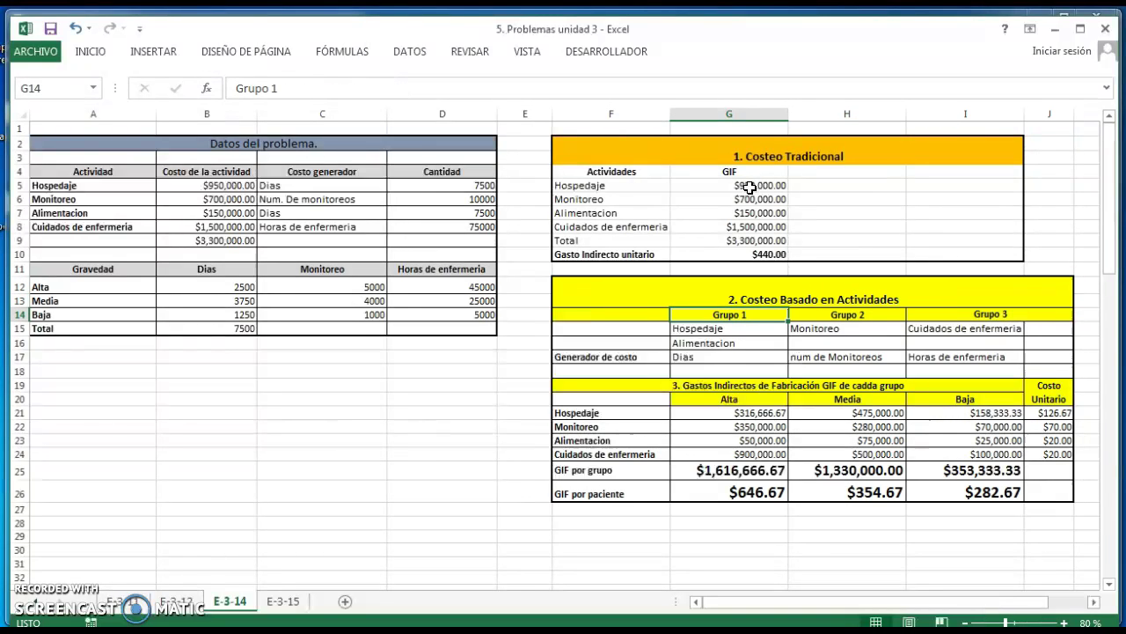
{"action": "key", "text": "Down"}
{"action": "key", "text": "Down"}
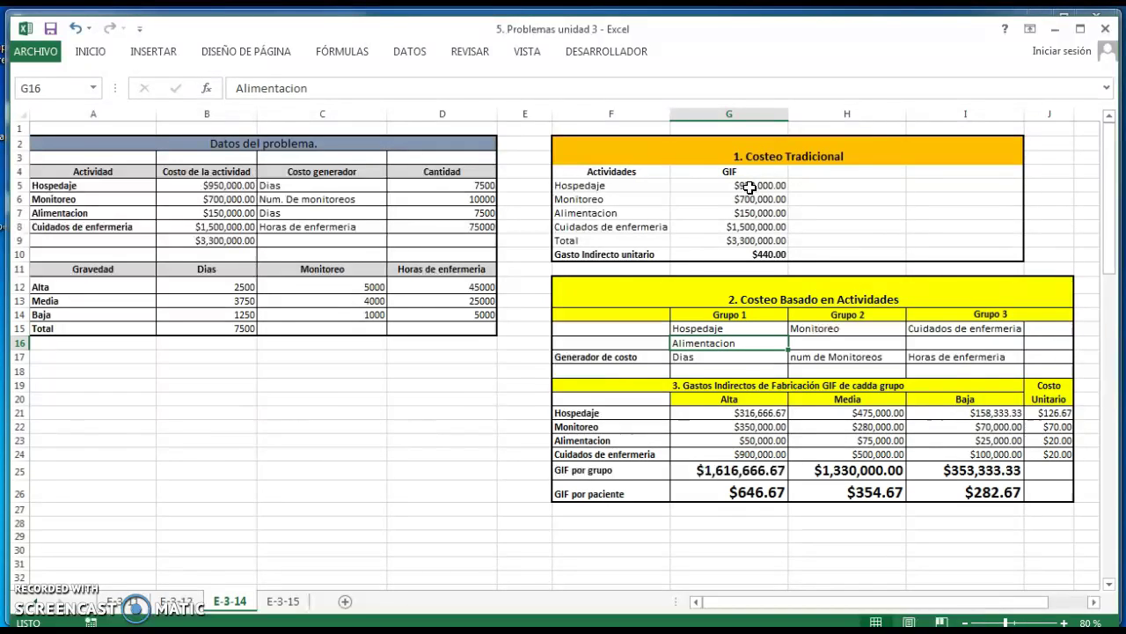
{"action": "key", "text": "Down"}
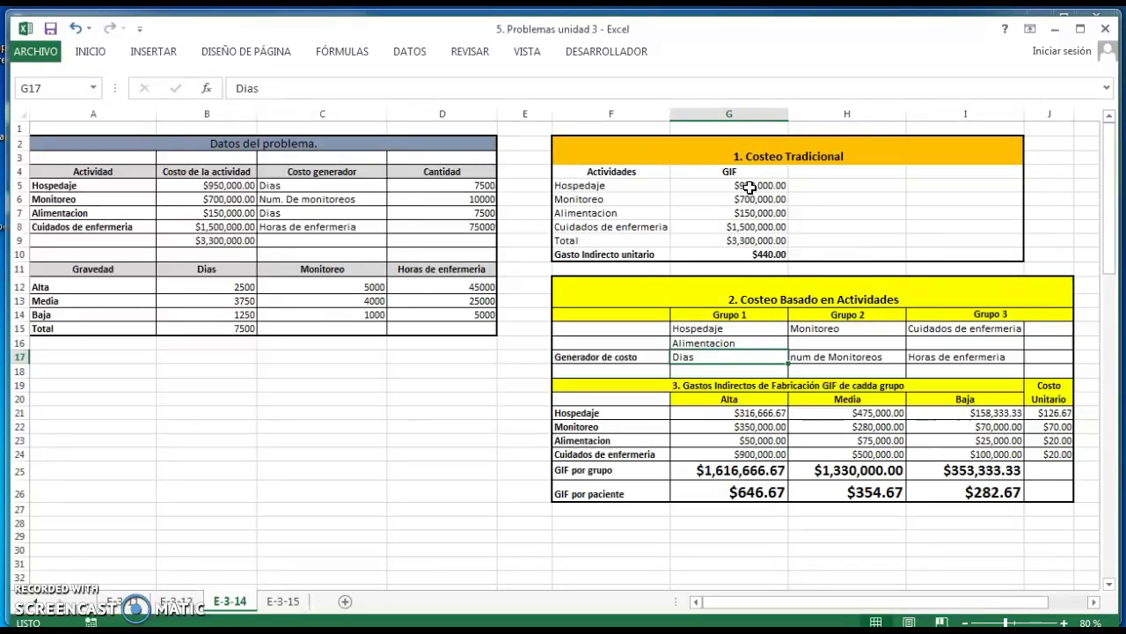
{"action": "key", "text": "Up"}
{"action": "key", "text": "Up"}
{"action": "key", "text": "Down"}
{"action": "key", "text": "Down"}
{"action": "key", "text": "F2"}
{"action": "key", "text": "Return"}
{"action": "key", "text": "Up"}
{"action": "key", "text": "Up"}
{"action": "key", "text": "Up"}
- Review the activities and cost drivers of Grupo 2 and Grupo 3 in the Costeo Basado en Actividades table
{"action": "key", "text": "Right"}
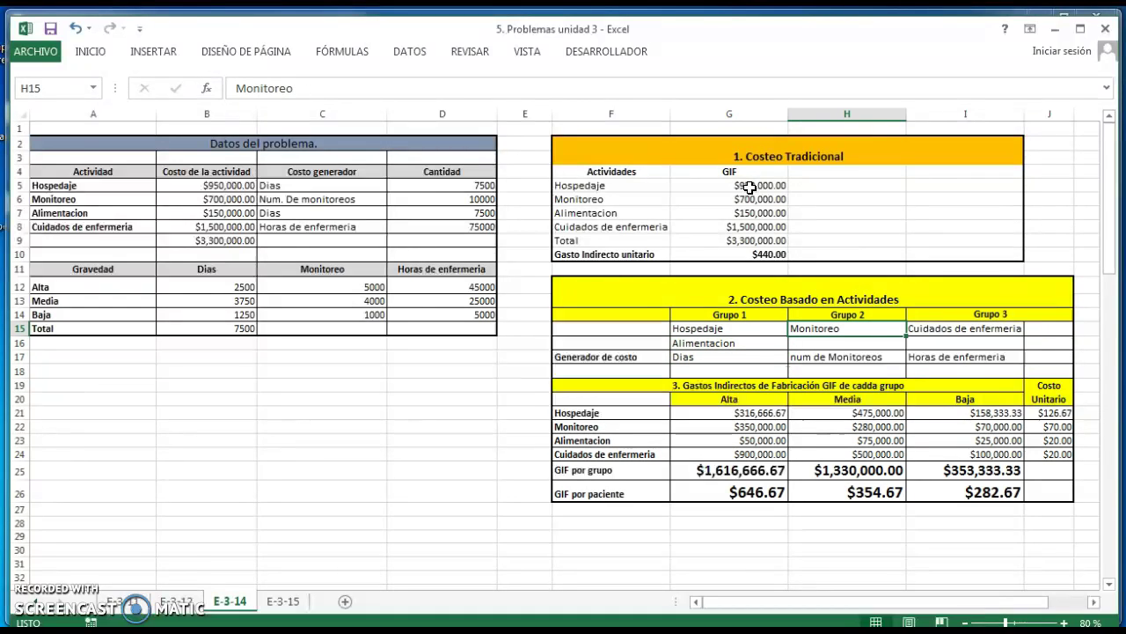
{"action": "key", "text": "Down"}
{"action": "key", "text": "Down"}
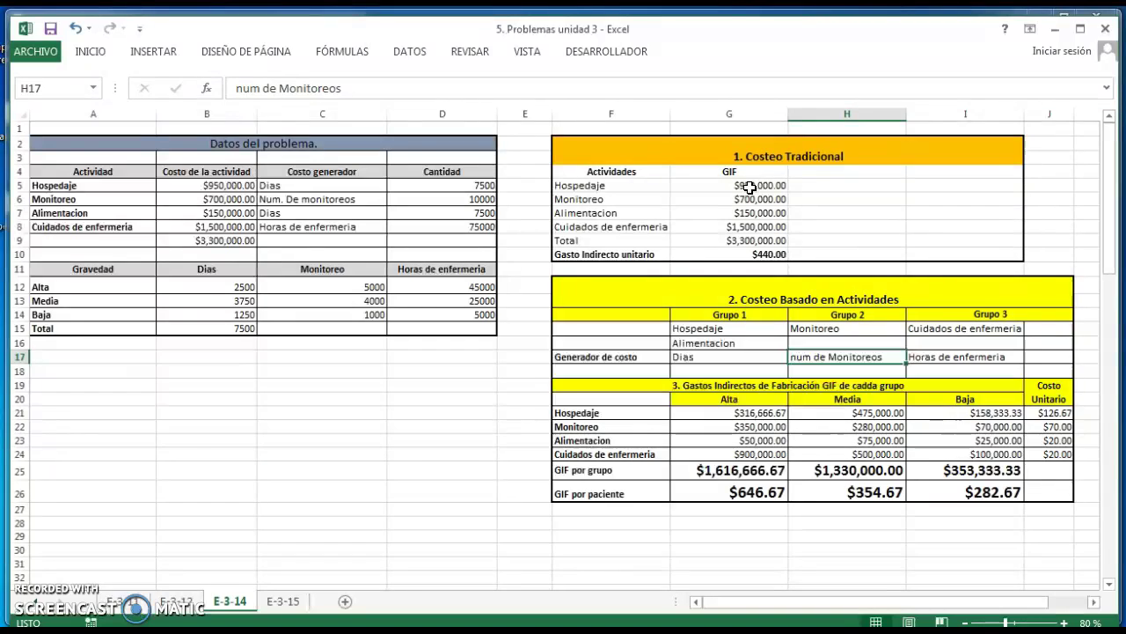
{"action": "key", "text": "Up"}
{"action": "key", "text": "Up"}
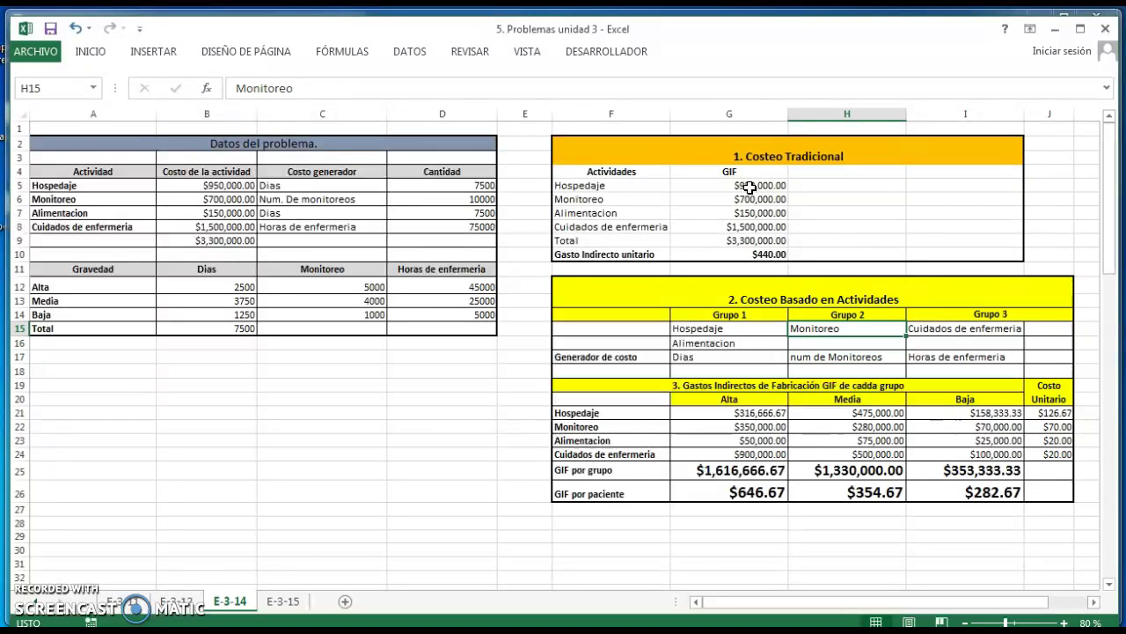
{"action": "key", "text": "Right"}
{"action": "key", "text": "Down"}
{"action": "key", "text": "Down"}
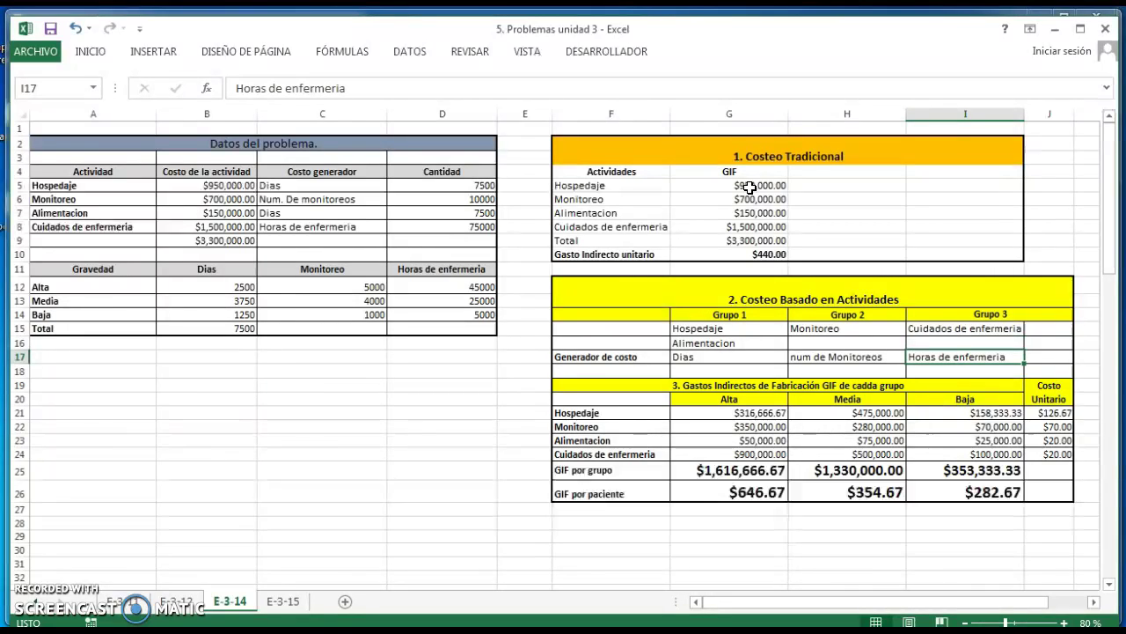
- Correct the section 3 heading in F19 to read "3. Gastos Indirectos de Fabricación GIF de cada grupo"
{"action": "key", "text": "Down"}
{"action": "key", "text": "Down"}
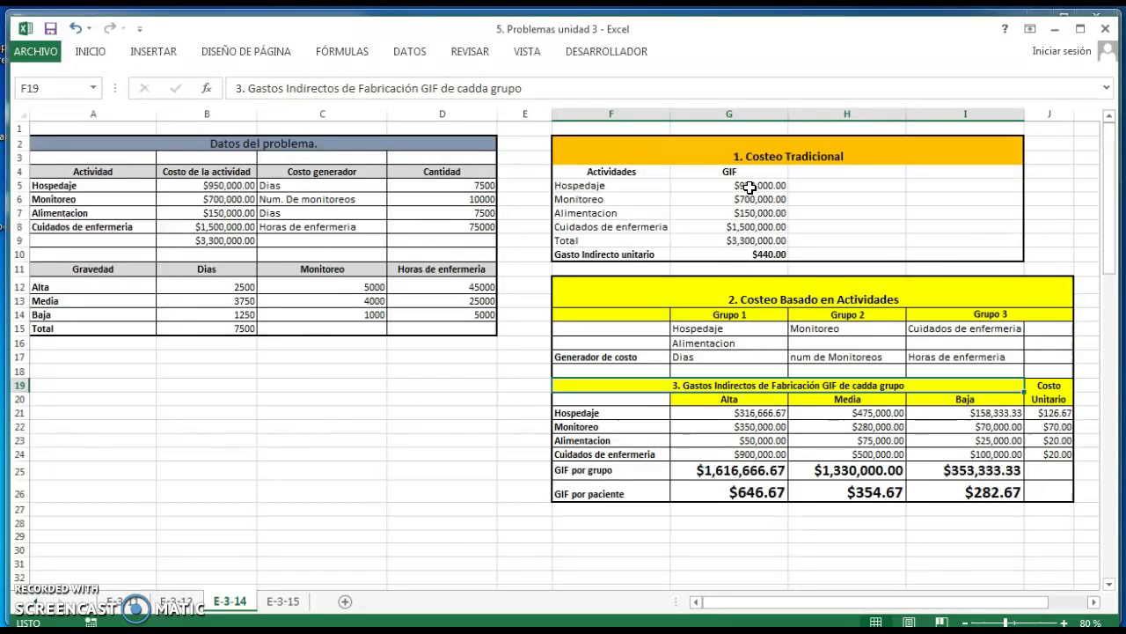
{"action": "key", "text": "F2"}
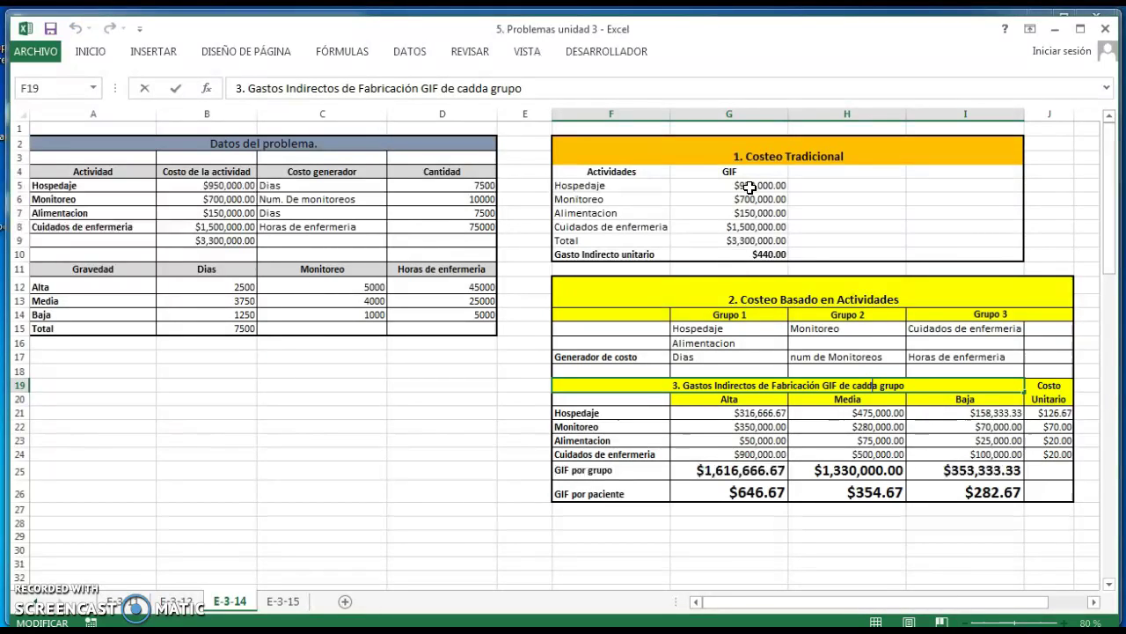
{"action": "key", "text": "BackSpace"}
{"action": "key", "text": "Return"}
- Go through the activity row labels of the section 3 GIF table, from Hospedaje down to Cuidados de enfermeria
{"action": "key", "text": "Down"}
{"action": "key", "text": "Down"}
{"action": "key", "text": "Left"}
{"action": "key", "text": "Left"}
{"action": "key", "text": "Left"}
{"action": "key", "text": "Up"}
{"action": "key", "text": "Up"}
{"action": "key", "text": "Down"}
{"action": "key", "text": "Down"}
{"action": "key", "text": "Down"}
{"action": "key", "text": "Down"}
{"action": "key", "text": "Up"}
{"action": "key", "text": "Up"}
{"action": "key", "text": "Up"}
{"action": "key", "text": "Up"}
- Go across the Alta, Media, Baja and Costo Unitario column headings of the GIF table, then return to Hospedaje under Alta
{"action": "key", "text": "Right"}
{"action": "key", "text": "Right"}
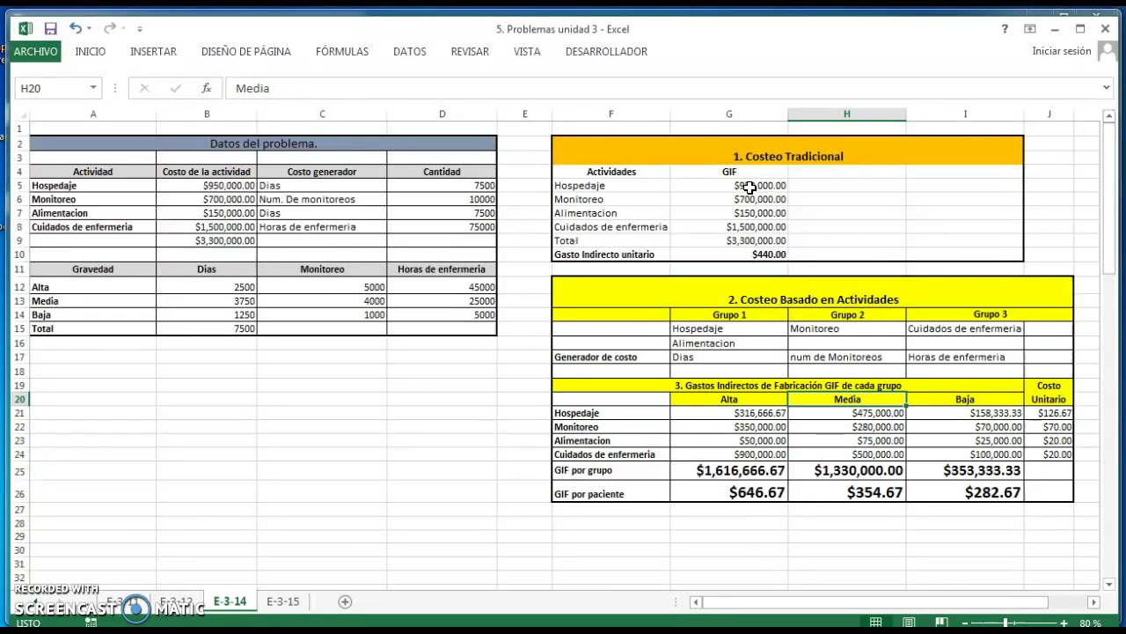
{"action": "key", "text": "Right"}
{"action": "key", "text": "Right"}
{"action": "key", "text": "Left"}
{"action": "key", "text": "Left"}
{"action": "key", "text": "Left"}
{"action": "key", "text": "Down"}
{"action": "key", "text": "Up"}
{"action": "key", "text": "Down"}
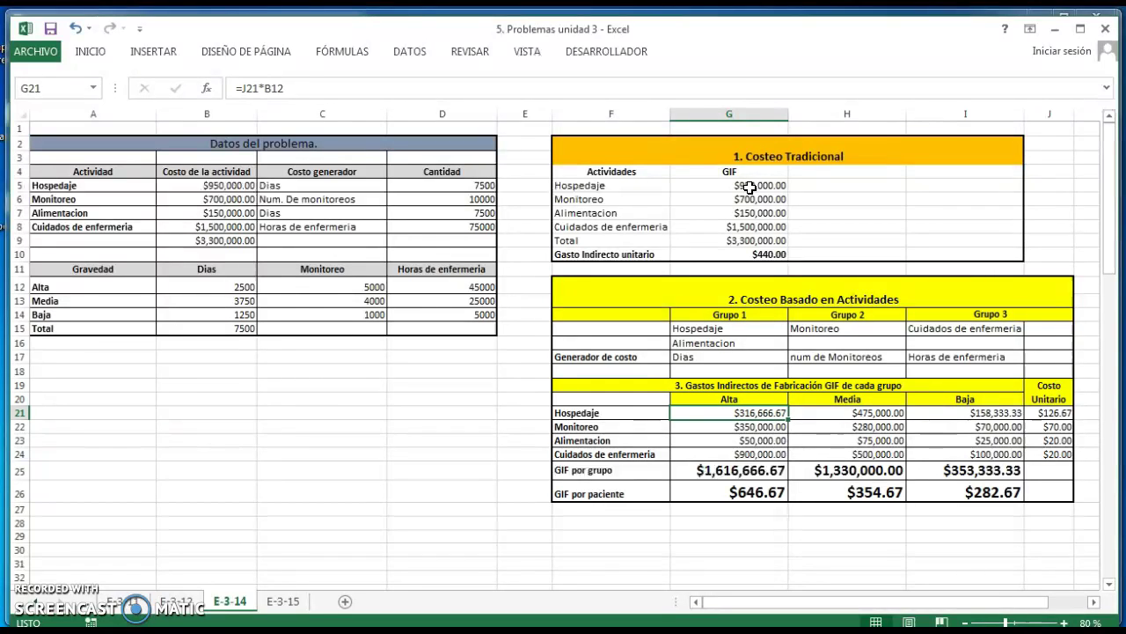
- Examine the Hospedaje unit cost formula in J21 and the data cells it references
{"action": "key", "text": "Right"}
{"action": "key", "text": "Right"}
{"action": "key", "text": "Right"}
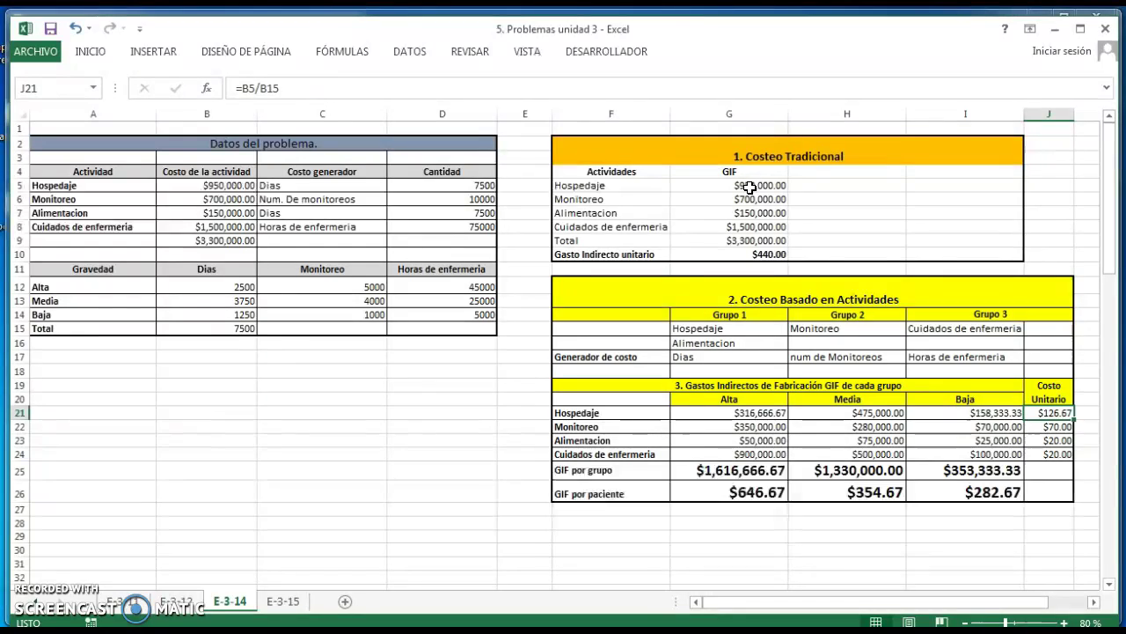
{"action": "key", "text": "Left"}
{"action": "key", "text": "Left"}
{"action": "key", "text": "Left"}
{"action": "key", "text": "Left"}
{"action": "key", "text": "Right"}
{"action": "key", "text": "Right"}
{"action": "key", "text": "Right"}
{"action": "key", "text": "Right"}
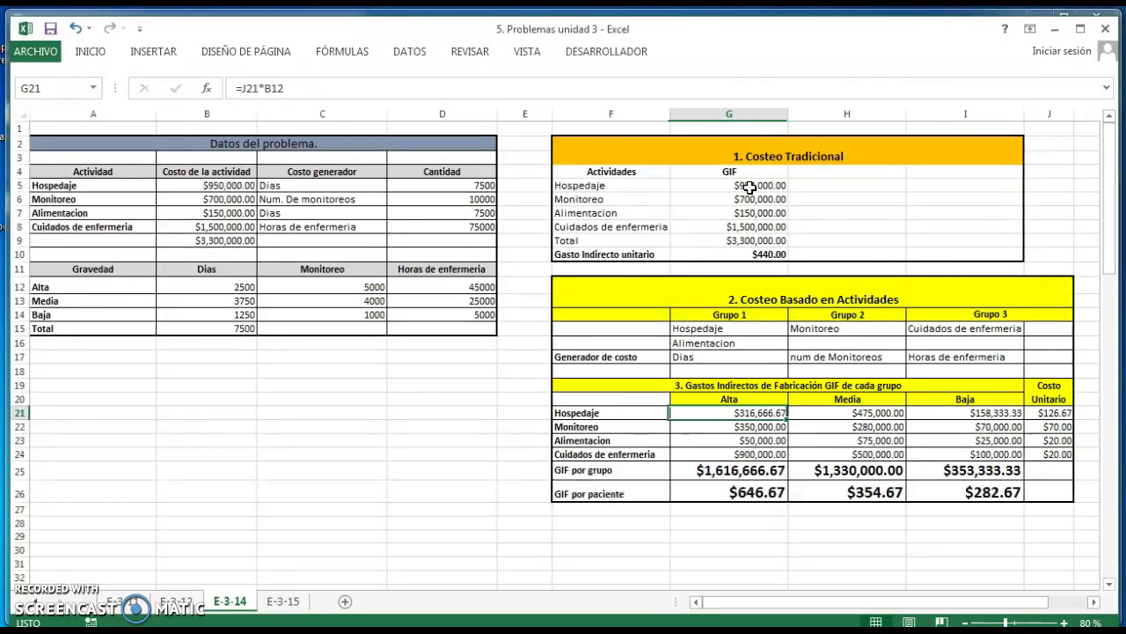
{"action": "key", "text": "F2"}
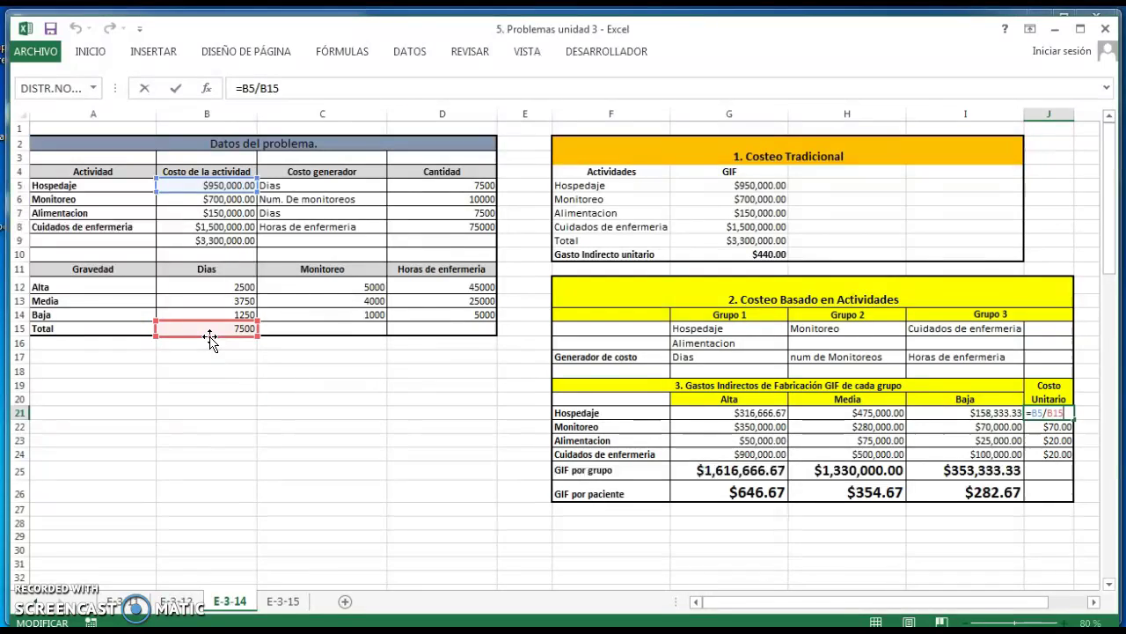
{"action": "key", "text": "Return"}
{"action": "key", "text": "Up"}
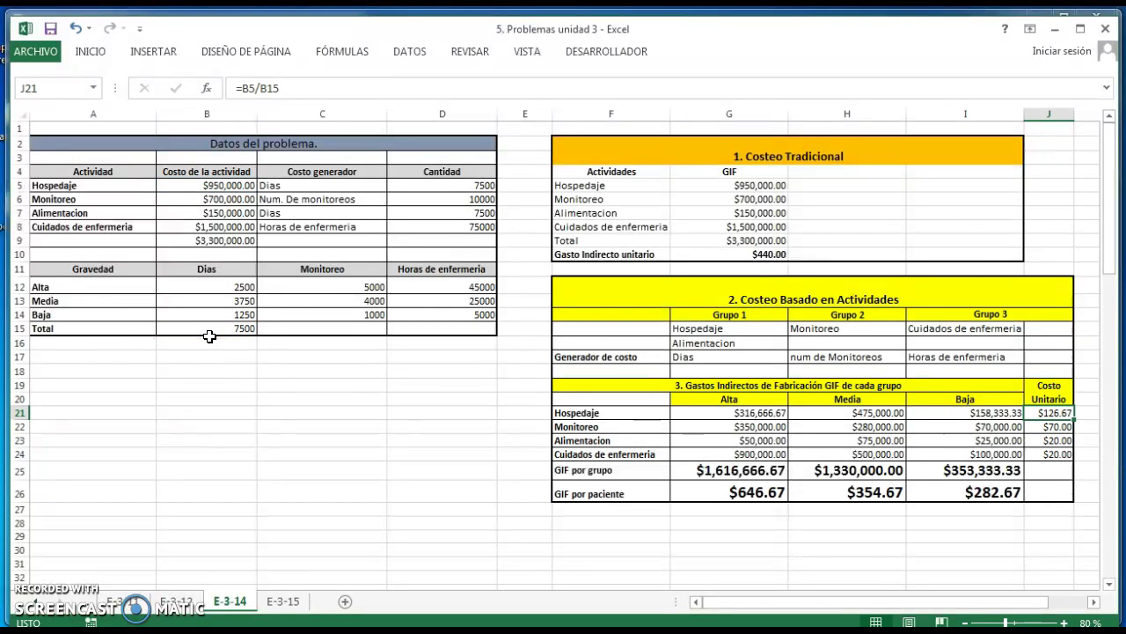
- Inspect the Hospedaje formulas for Alta, Media and Baja in G21:I21 and the cells each one multiplies
{"action": "key", "text": "Left"}
{"action": "key", "text": "Left"}
{"action": "key", "text": "Left"}
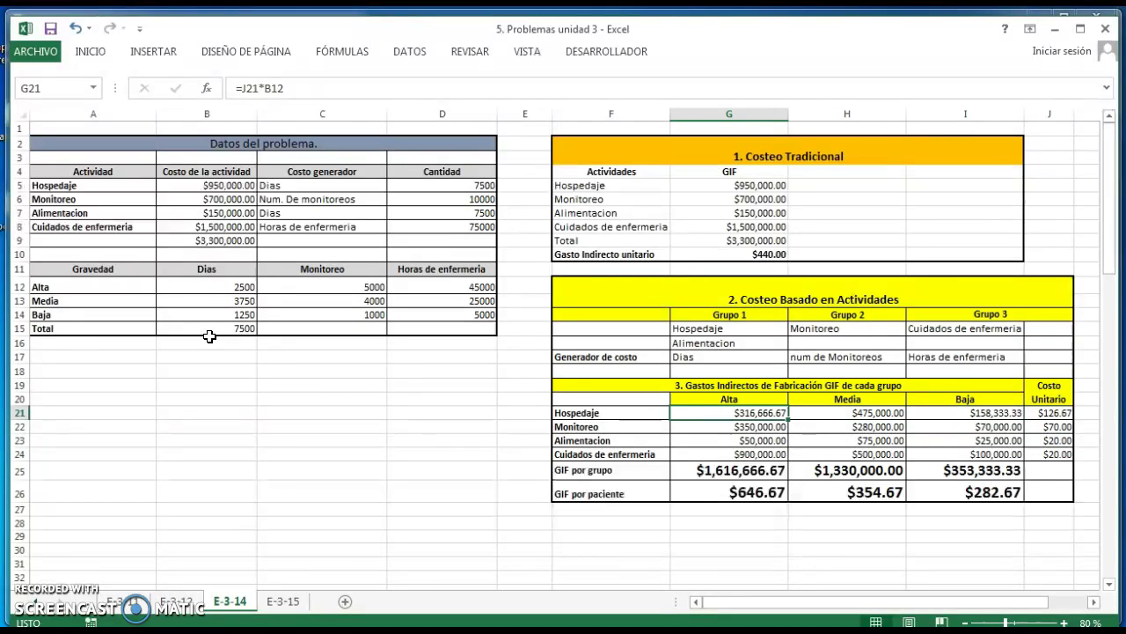
{"action": "key", "text": "F2"}
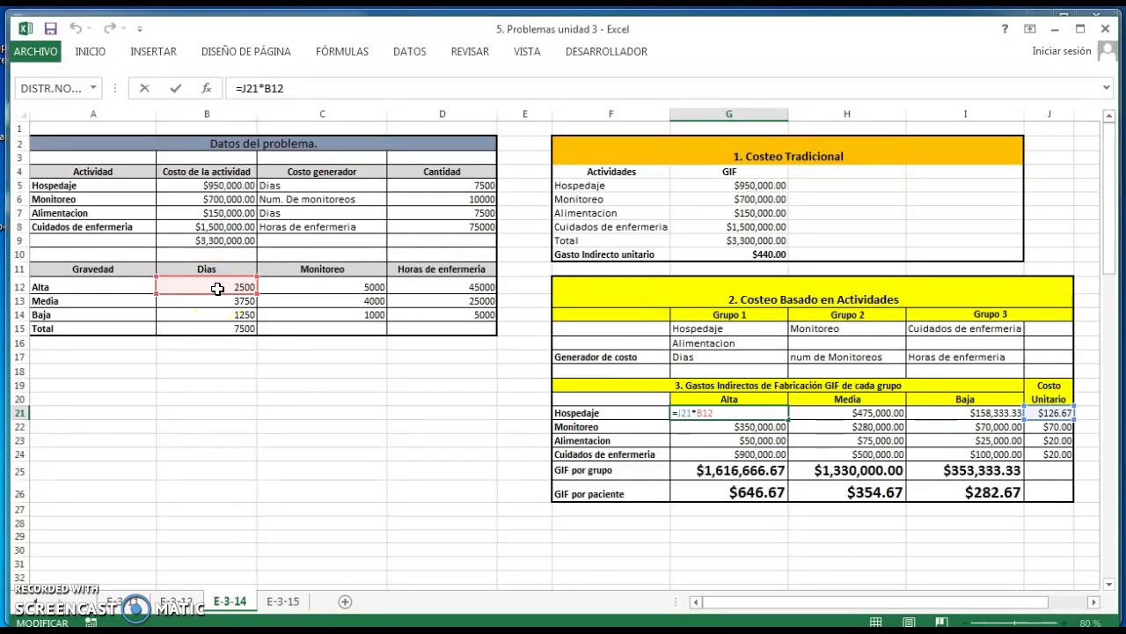
{"action": "key", "text": "Return"}
{"action": "key", "text": "Right"}
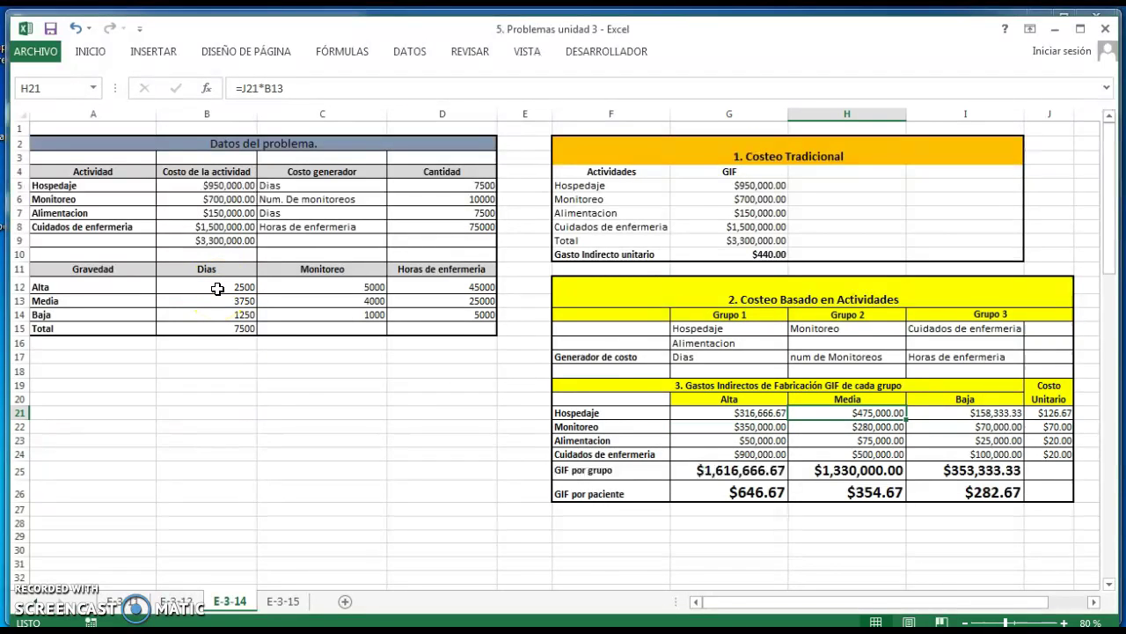
{"action": "key", "text": "F2"}
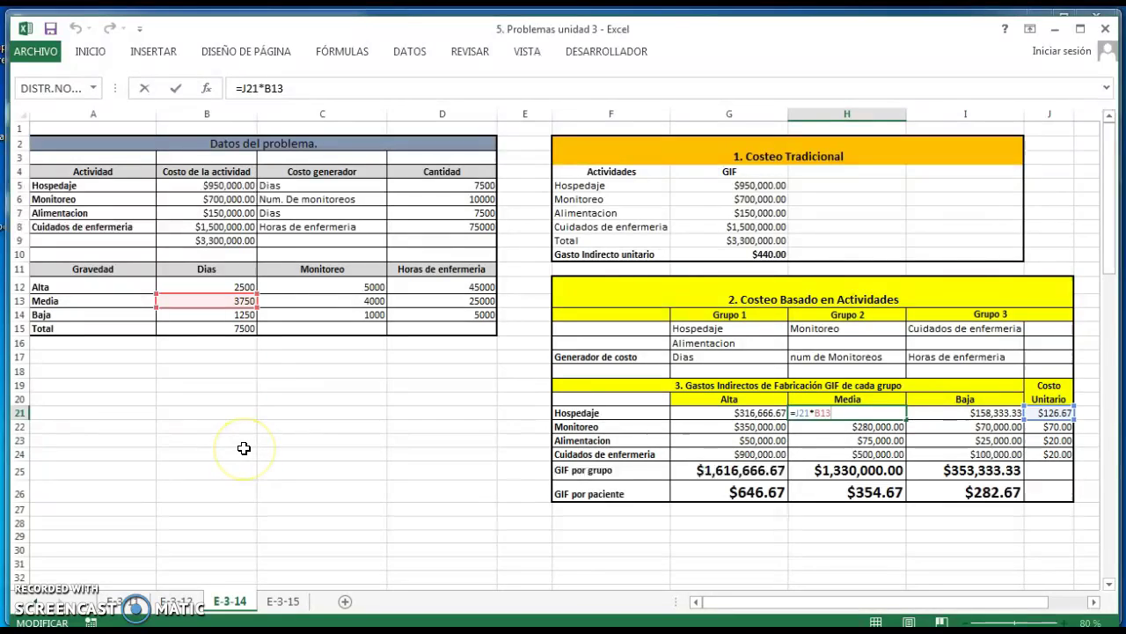
{"action": "key", "text": "Return"}
{"action": "key", "text": "Up"}
{"action": "key", "text": "Right"}
{"action": "key", "text": "F2"}
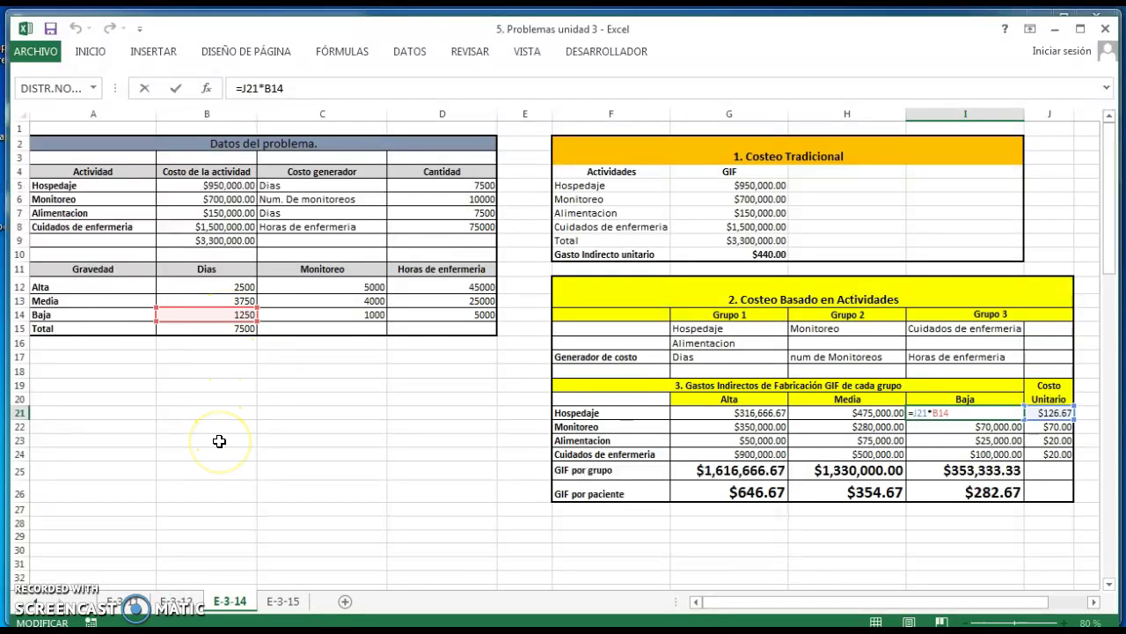
{"action": "key", "text": "Return"}
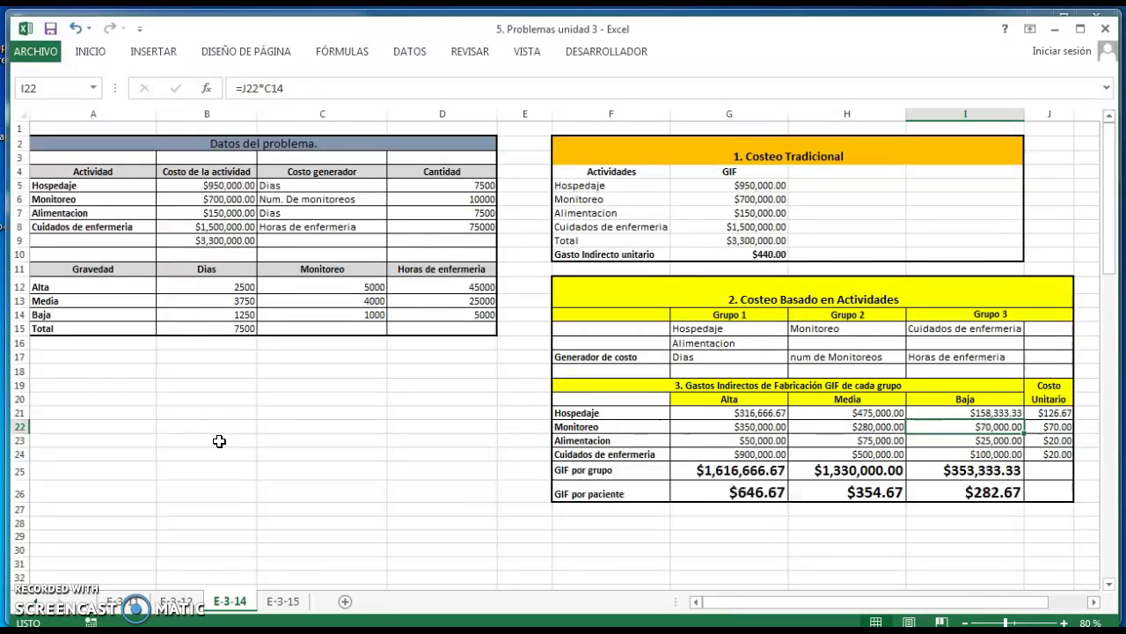
- Examine the Monitoreo unit cost formula in J22 and the cost and quantity cells it references
{"action": "key", "text": "Left"}
{"action": "key", "text": "Left"}
{"action": "key", "text": "Left"}
{"action": "key", "text": "Right"}
{"action": "key", "text": "Right"}
{"action": "key", "text": "Right"}
{"action": "key", "text": "Right"}
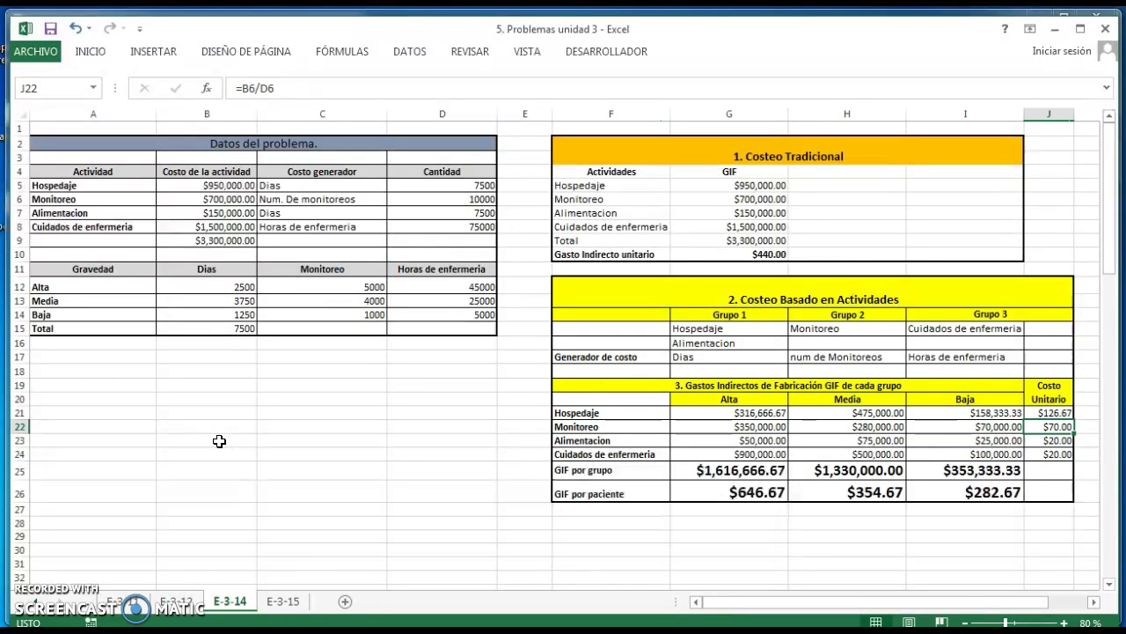
{"action": "key", "text": "F2"}
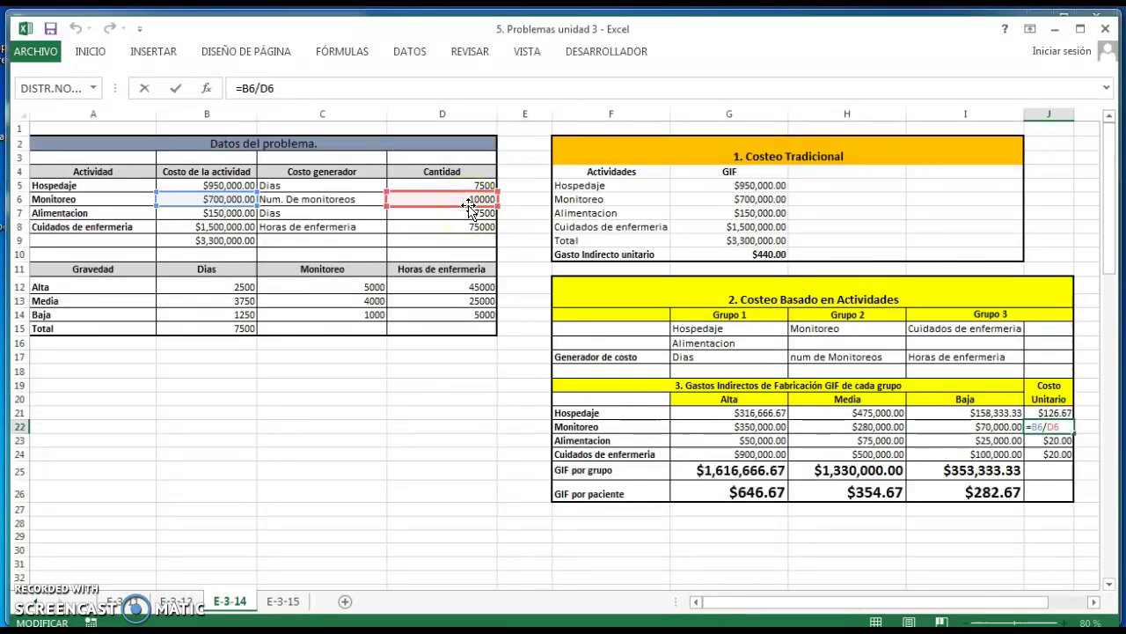
{"action": "key", "text": "Return"}
- Replace the fixed quantity in the Monitoreo Alta formula in G22 with a reference to C12, so it reads =J22*C12
{"action": "key", "text": "Up"}
{"action": "key", "text": "Left"}
{"action": "key", "text": "Left"}
{"action": "key", "text": "Left"}
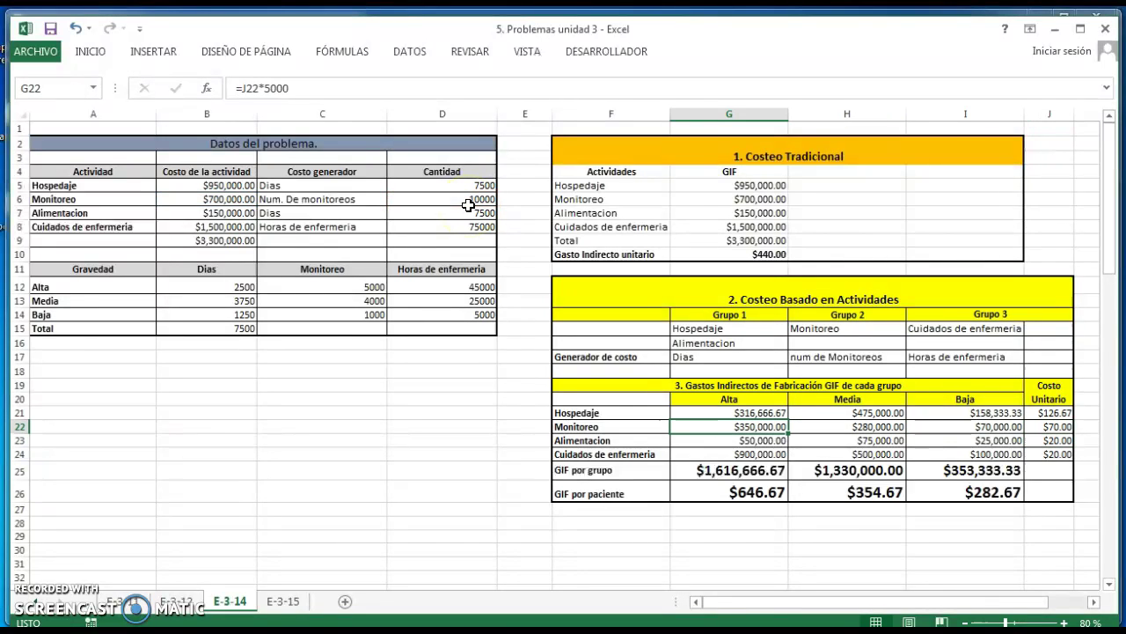
{"action": "key", "text": "F2"}
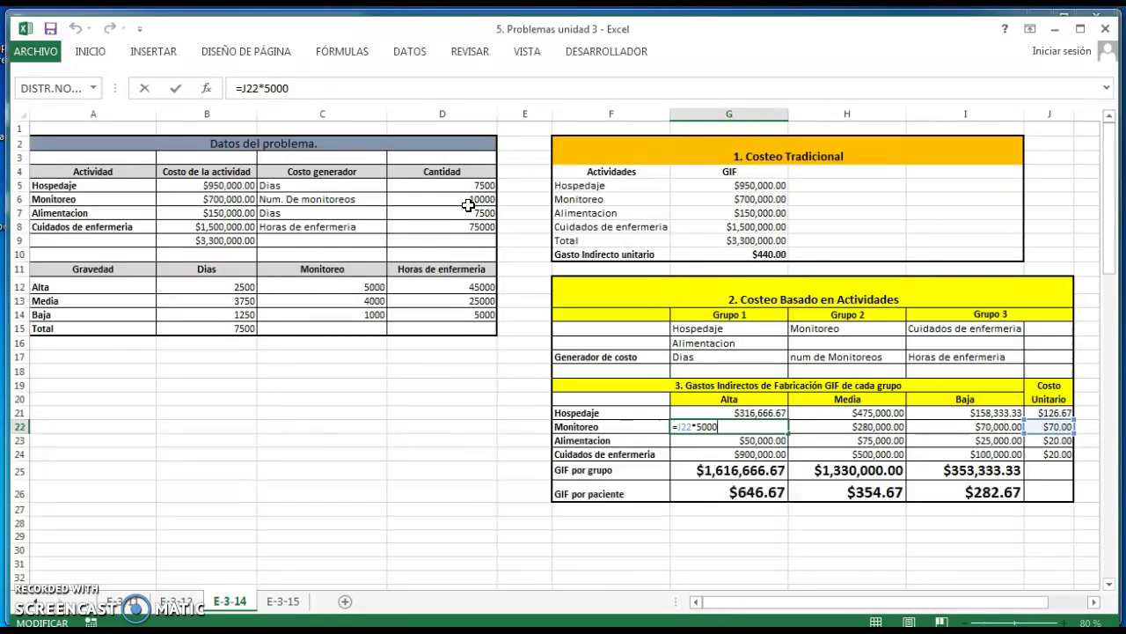
{"action": "key", "text": "BackSpace"}
{"action": "key", "text": "BackSpace"}
{"action": "key", "text": "BackSpace"}
{"action": "key", "text": "BackSpace"}
{"action": "left_click", "coordinate": [342, 286]}
{"action": "key", "text": "ctrl+Return"}
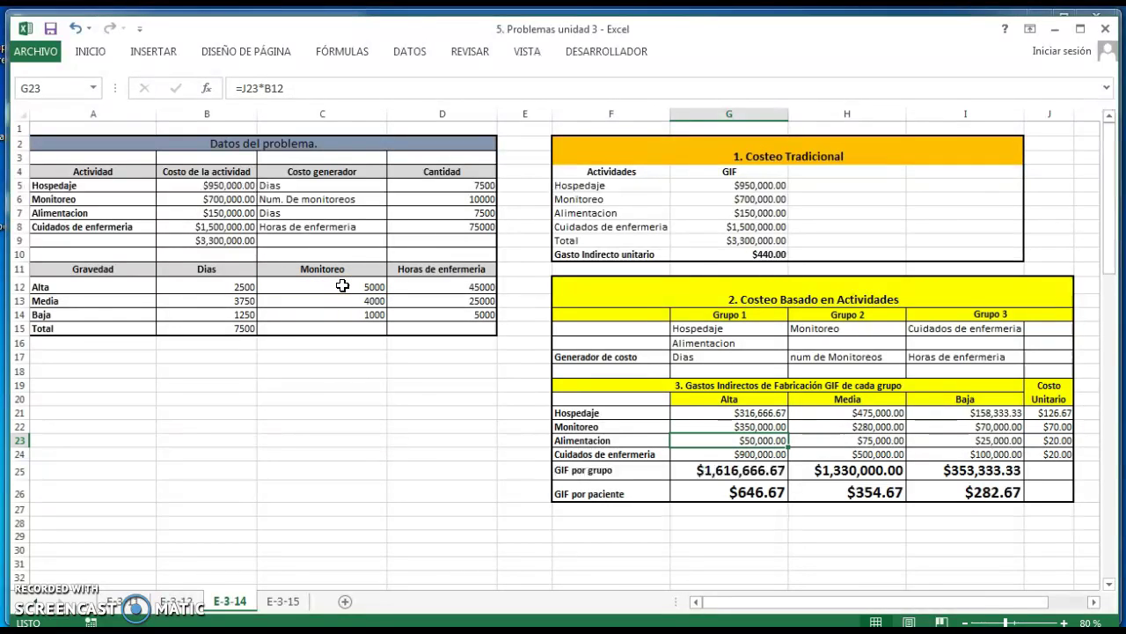
- Inspect the Monitoreo formulas for Media and Baja in H22:I22 and the cells each one multiplies
{"action": "key", "text": "Right"}
{"action": "key", "text": "F2"}
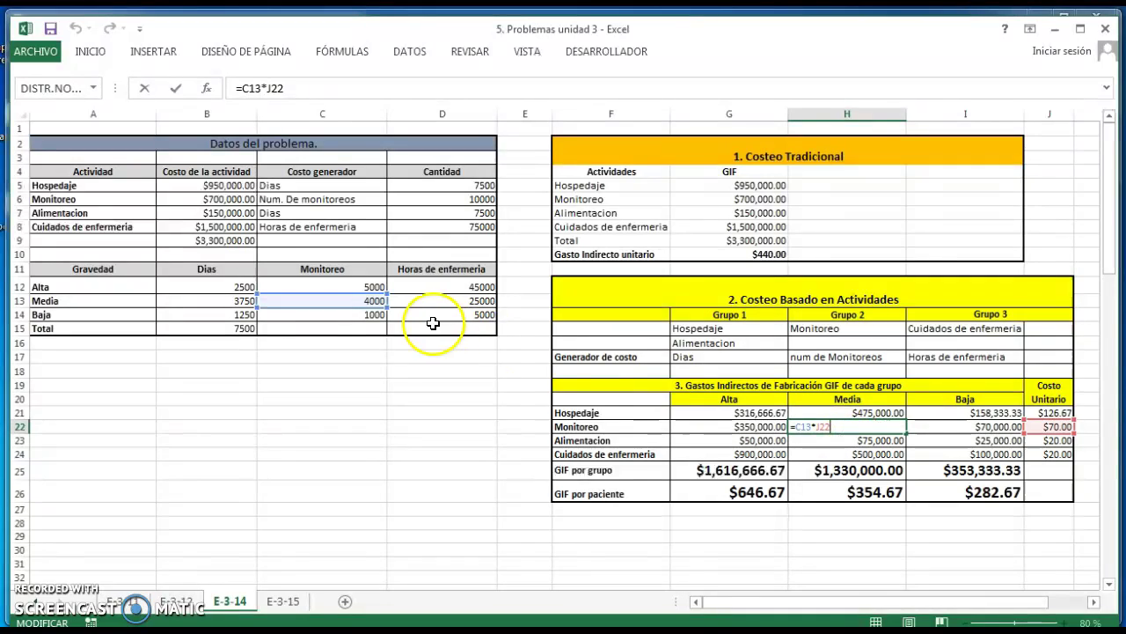
{"action": "key", "text": "Return"}
{"action": "key", "text": "Up"}
{"action": "key", "text": "Right"}
{"action": "key", "text": "F2"}
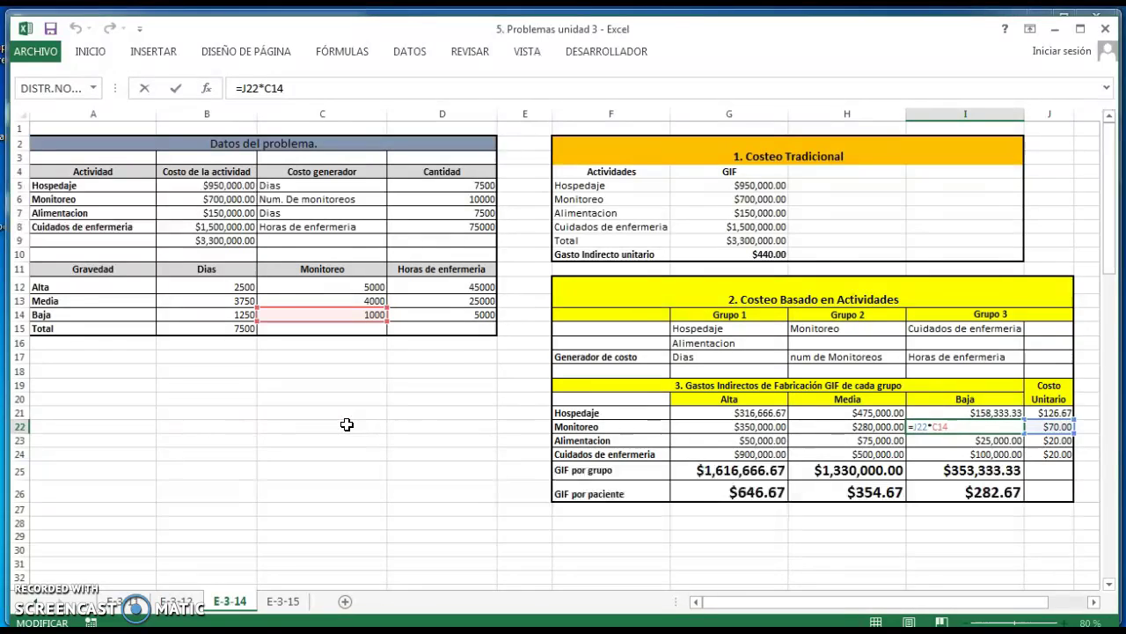
{"action": "key", "text": "Return"}
- Go across the Alimentacion row and examine its unit cost formula in J23 with the data cells it references
{"action": "key", "text": "Left"}
{"action": "key", "text": "Left"}
{"action": "key", "text": "Left"}
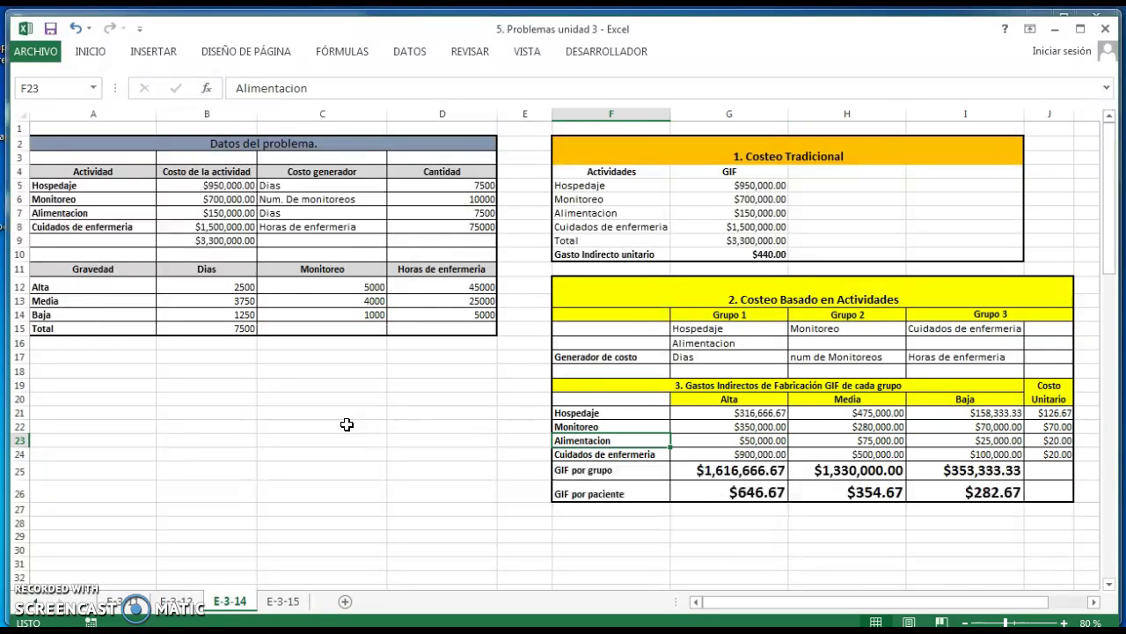
{"action": "key", "text": "Right"}
{"action": "key", "text": "Right"}
{"action": "key", "text": "Right"}
{"action": "key", "text": "Right"}
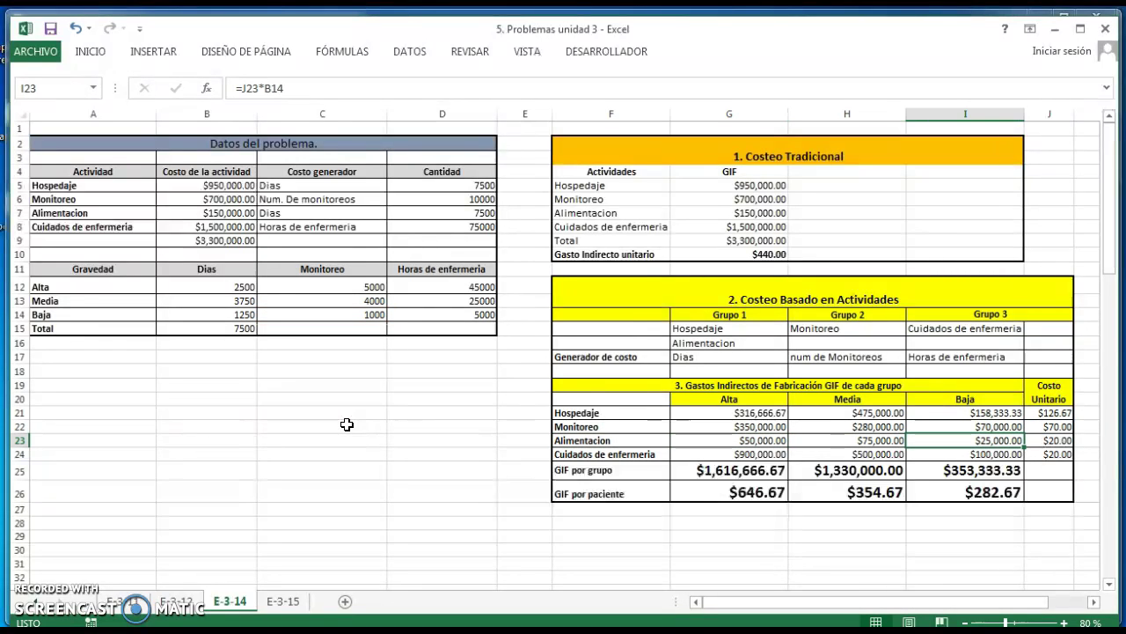
{"action": "key", "text": "F2"}
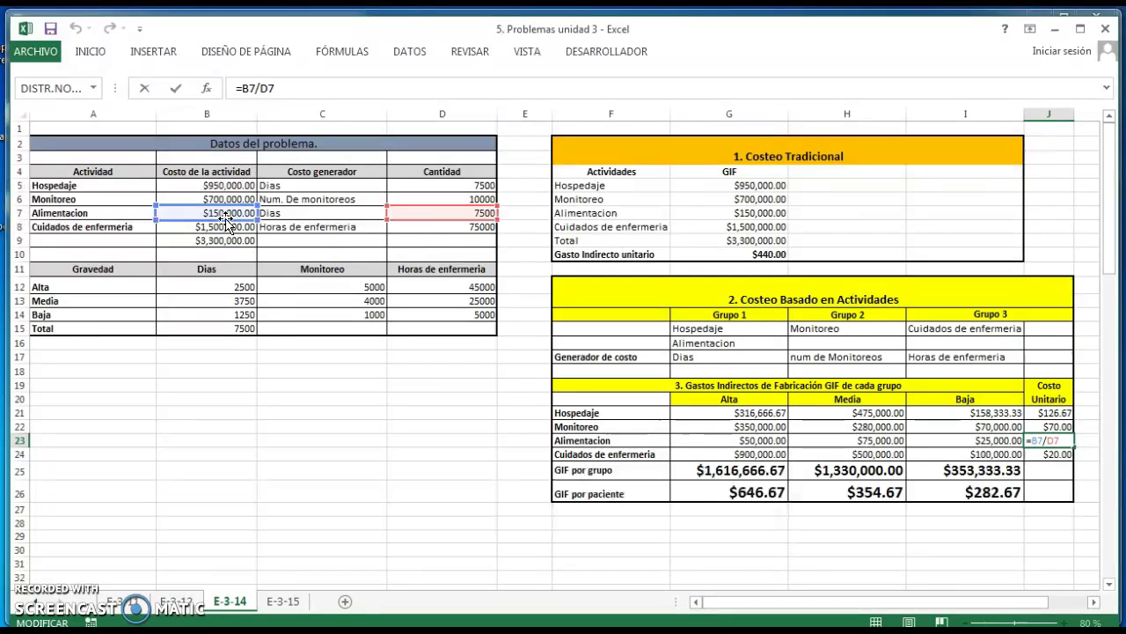
{"action": "left_click", "coordinate": [459, 226]}
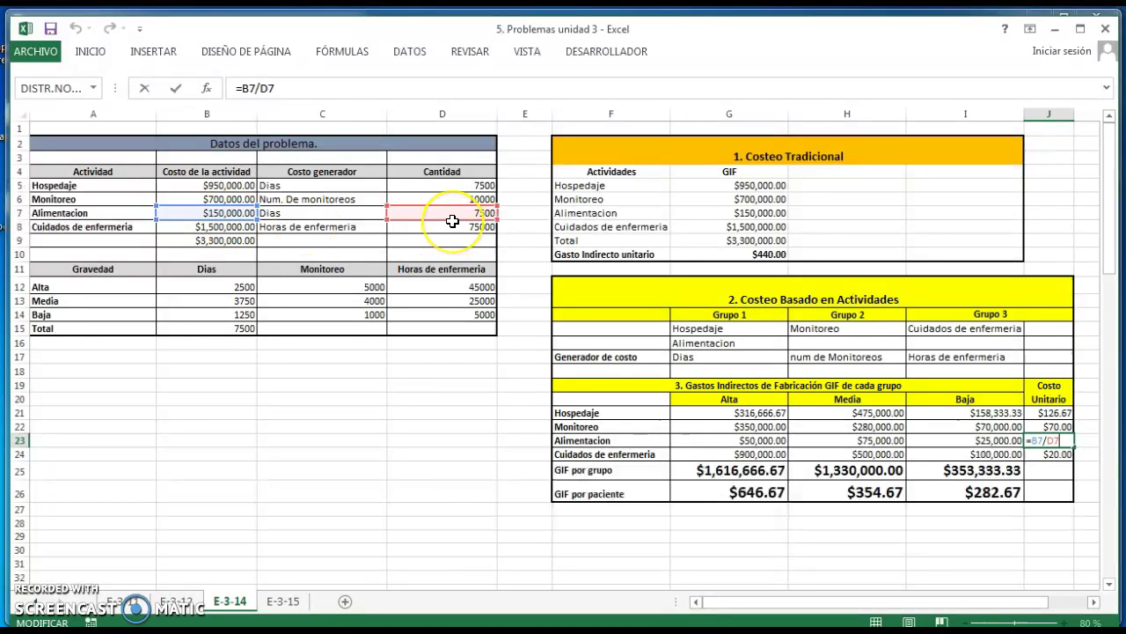
{"action": "key", "text": "Return"}
- Inspect the Alimentacion formulas for Alta, Media and Baja in G23:I23 and the cells each one multiplies
{"action": "key", "text": "Up"}
{"action": "key", "text": "Left"}
{"action": "key", "text": "Left"}
{"action": "key", "text": "Left"}
{"action": "key", "text": "F2"}
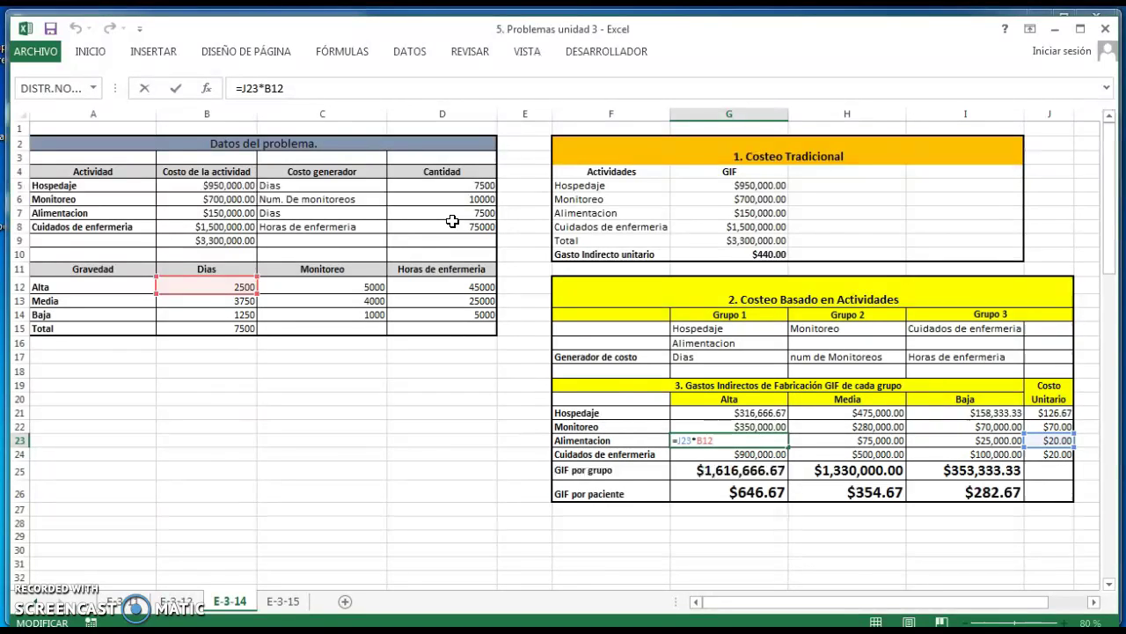
{"action": "key", "text": "Return"}
{"action": "key", "text": "Up"}
{"action": "key", "text": "Right"}
{"action": "key", "text": "F2"}
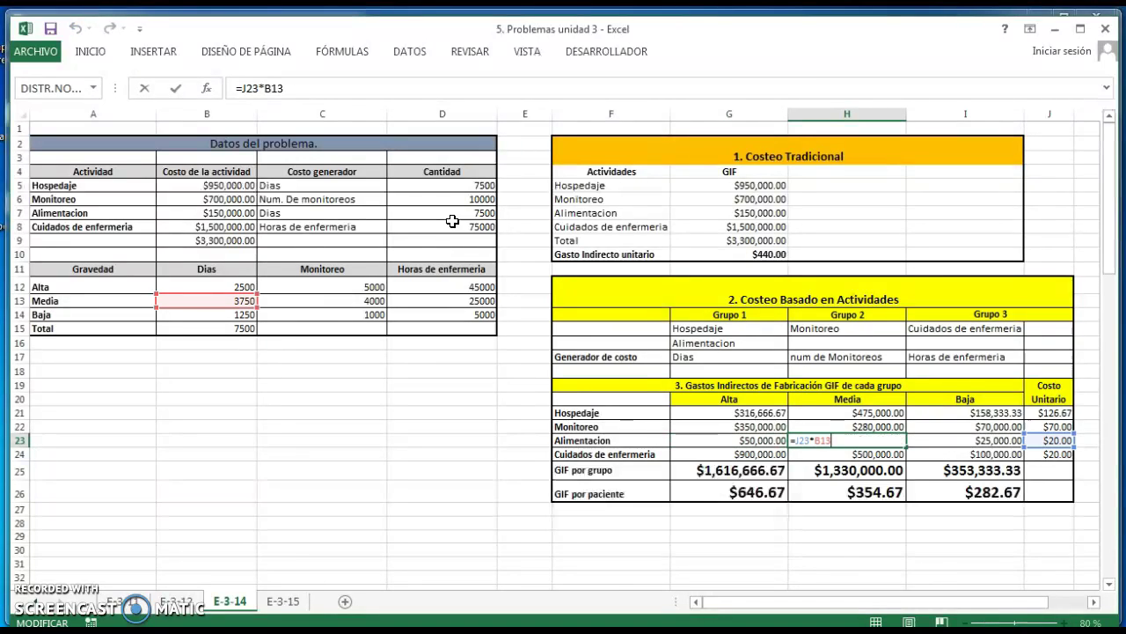
{"action": "key", "text": "Return"}
{"action": "key", "text": "Up"}
{"action": "key", "text": "Right"}
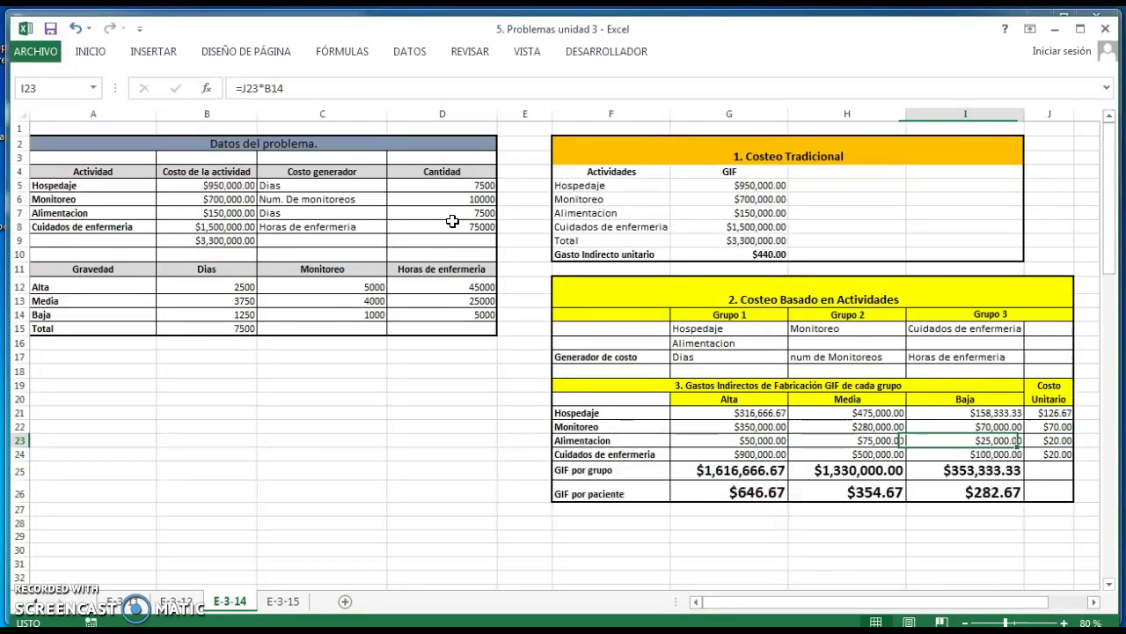
{"action": "key", "text": "F2"}
{"action": "key", "text": "Return"}
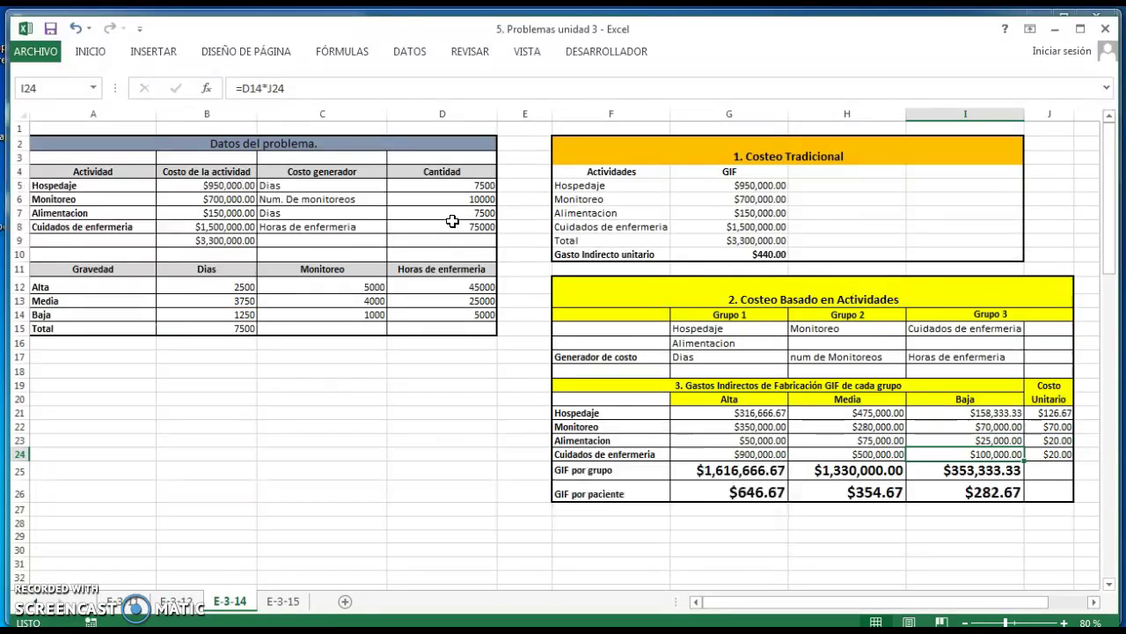
- Go across the Cuidados de enfermeria row and examine its unit cost formula in J24 with the data cells it references
{"action": "key", "text": "Left"}
{"action": "key", "text": "Left"}
{"action": "key", "text": "Left"}
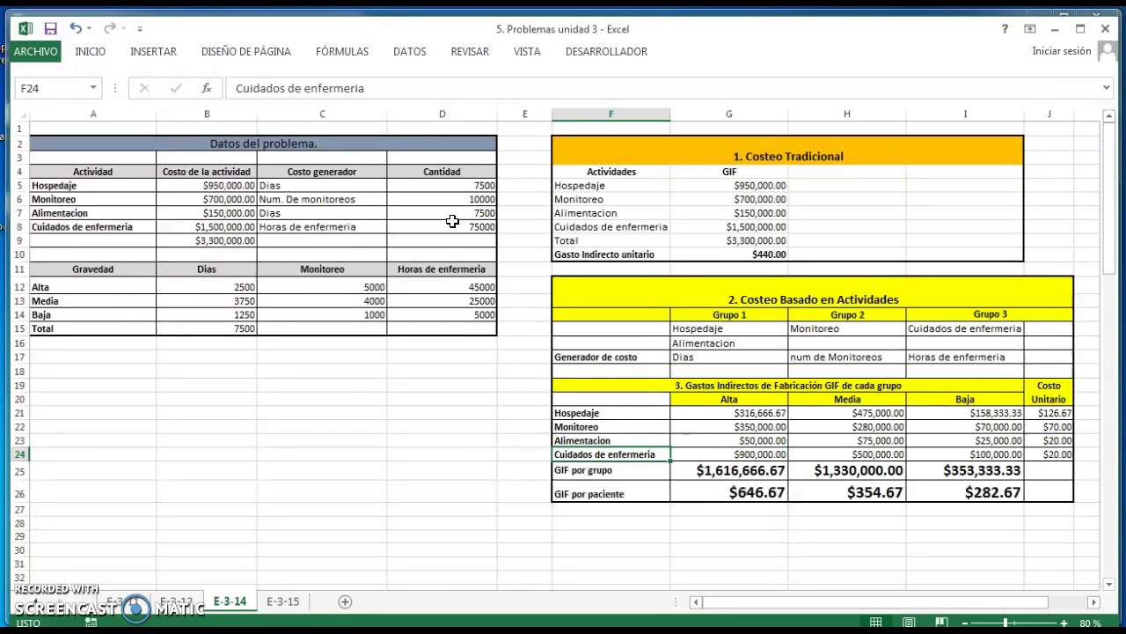
{"action": "key", "text": "Right"}
{"action": "key", "text": "Right"}
{"action": "key", "text": "Right"}
{"action": "key", "text": "Right"}
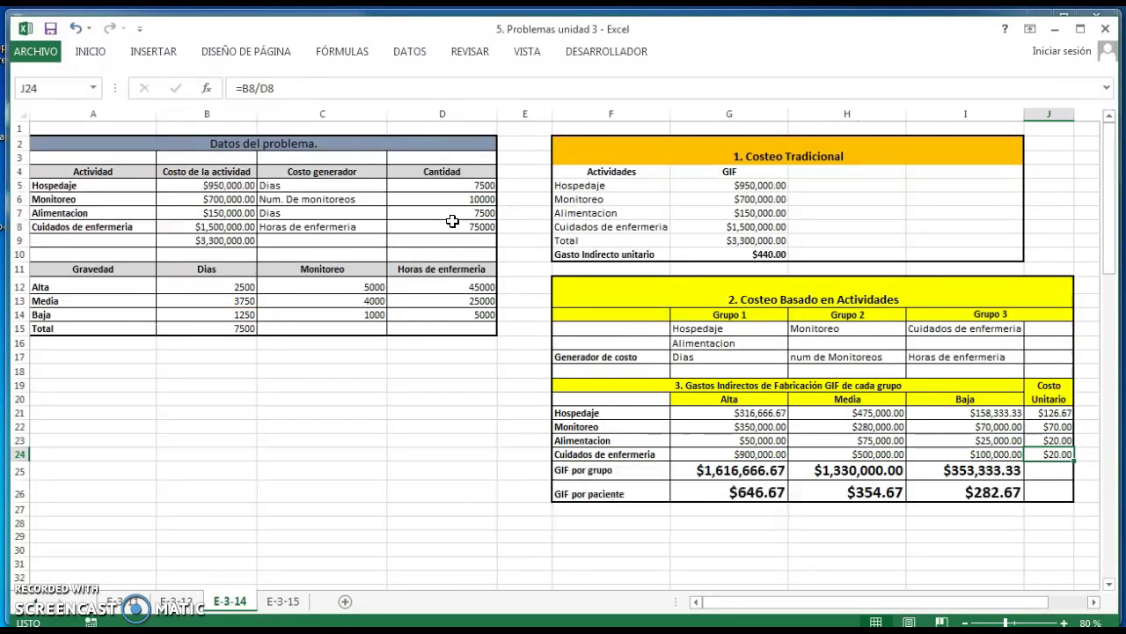
{"action": "key", "text": "F2"}
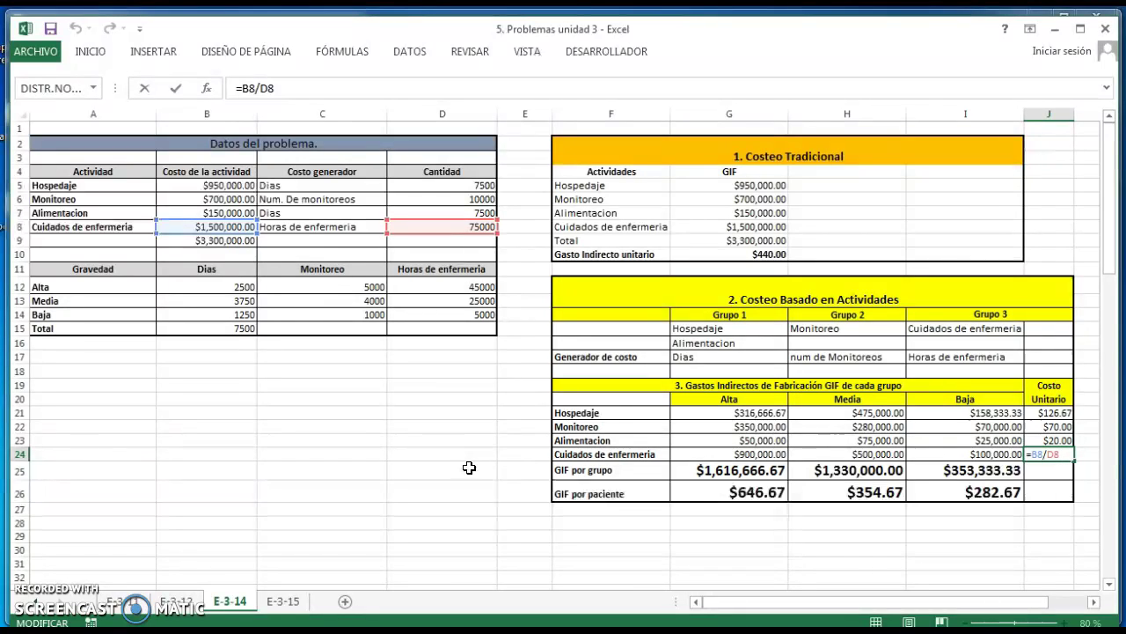
{"action": "key", "text": "Return"}
- Inspect the Cuidados de enfermeria formulas for Alta, Media and Baja in G24:I24 and the cells each one multiplies
{"action": "key", "text": "Up"}
{"action": "key", "text": "Left"}
{"action": "key", "text": "Left"}
{"action": "key", "text": "Left"}
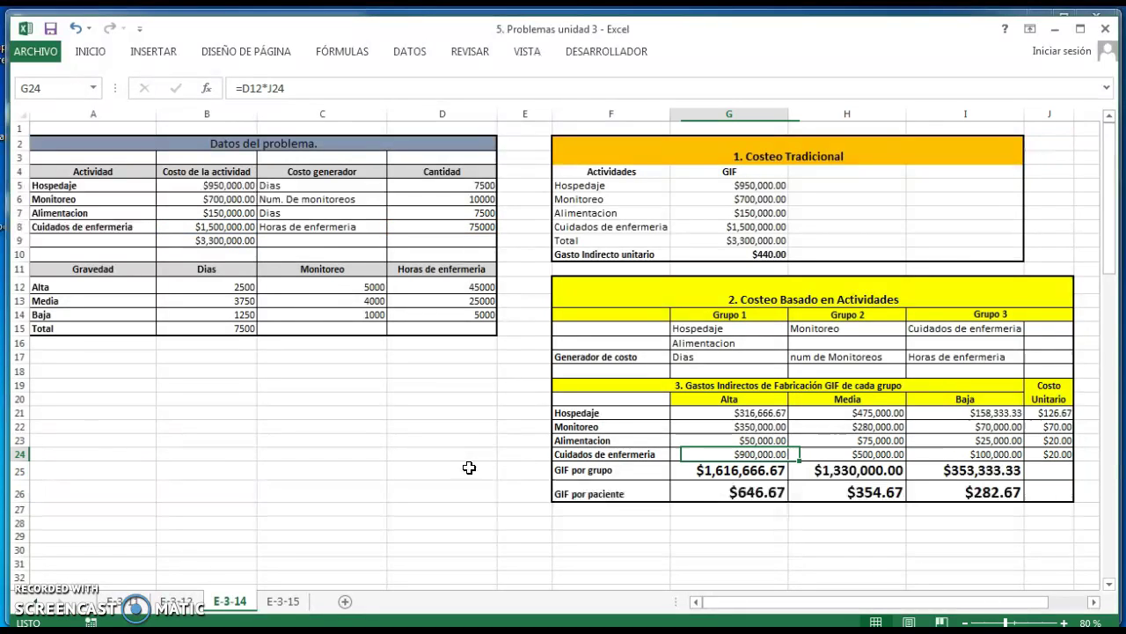
{"action": "key", "text": "F2"}
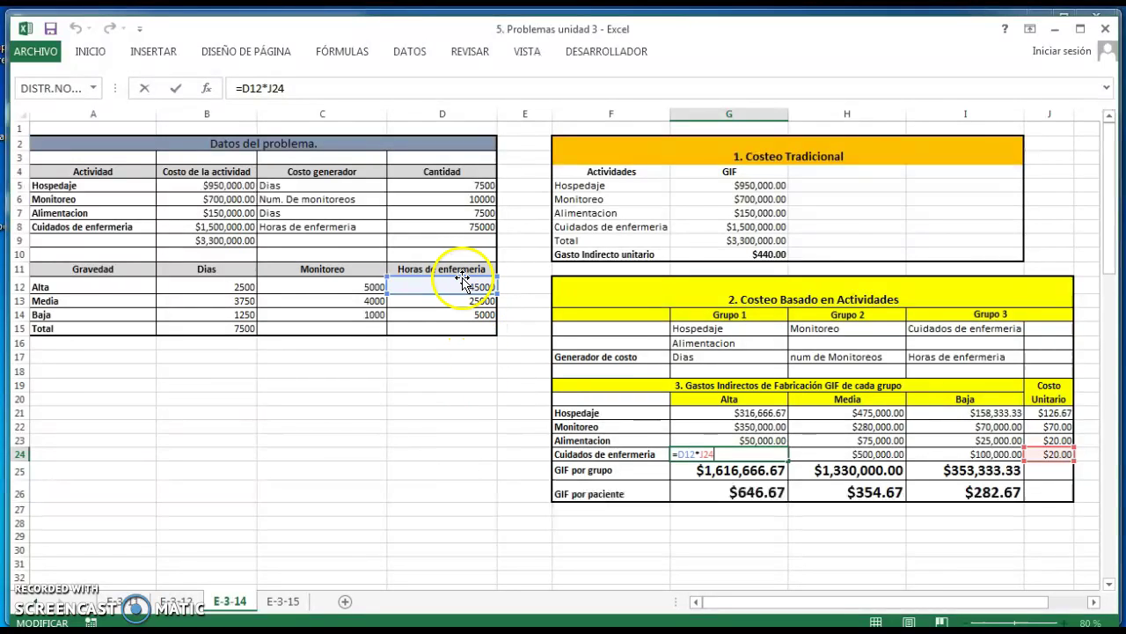
{"action": "key", "text": "Return"}
{"action": "key", "text": "Up"}
{"action": "key", "text": "Right"}
{"action": "key", "text": "F2"}
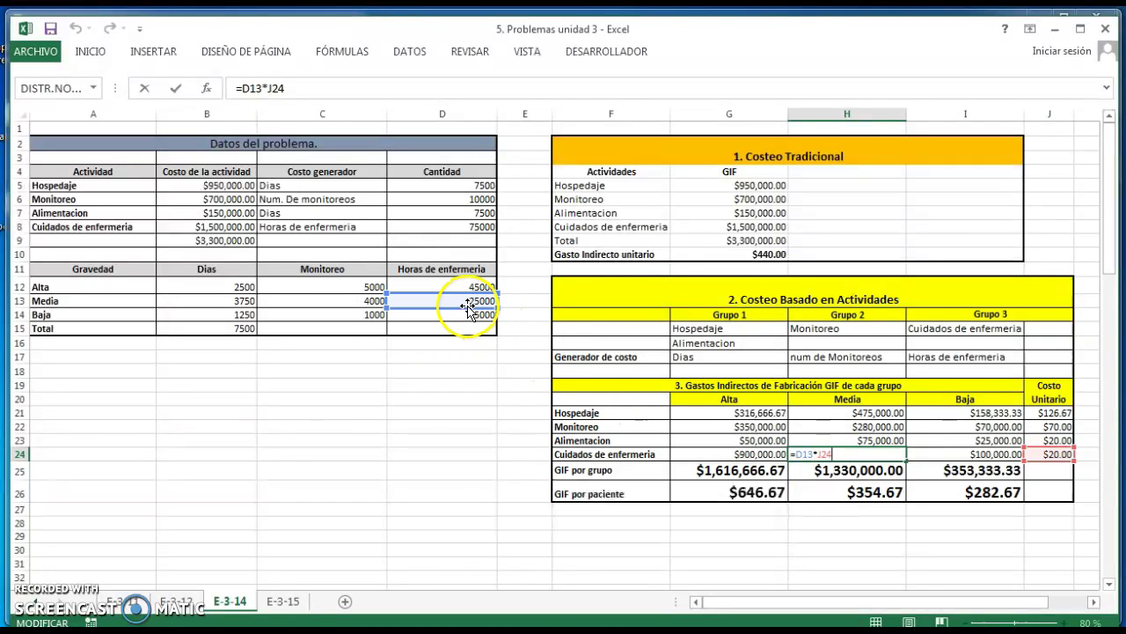
{"action": "key", "text": "Return"}
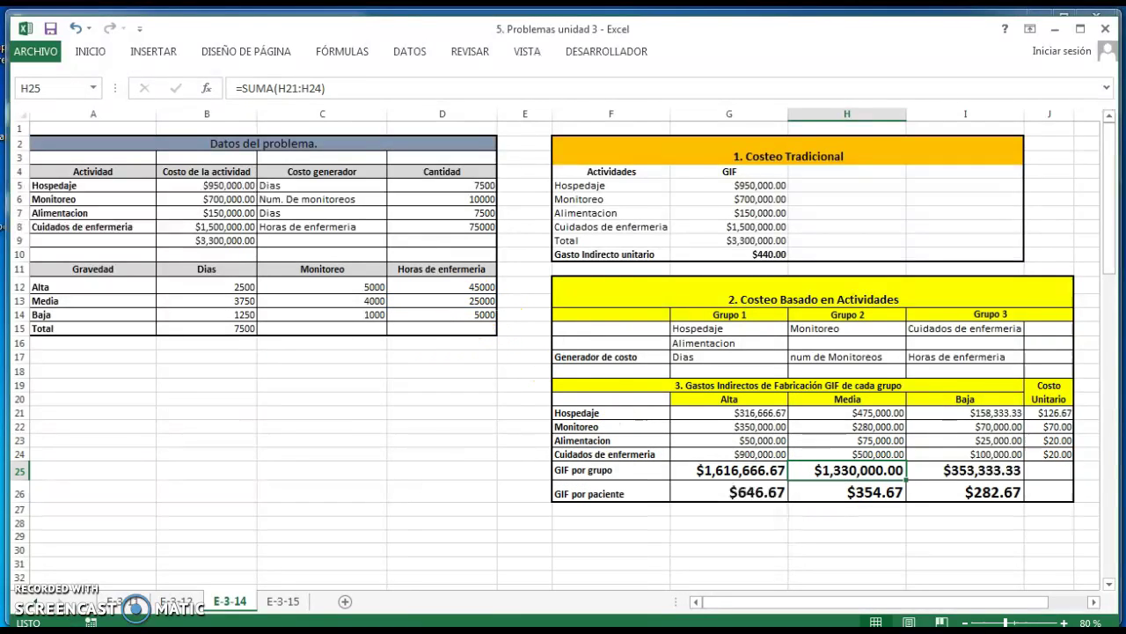
{"action": "key", "text": "Up"}
{"action": "key", "text": "Right"}
{"action": "key", "text": "F2"}
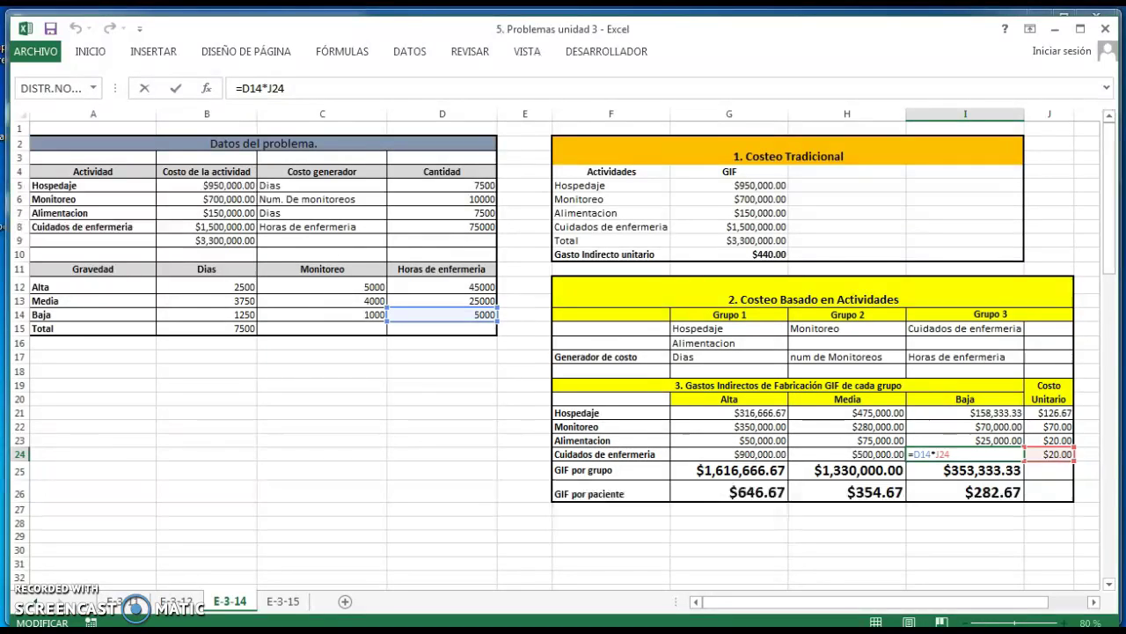
{"action": "key", "text": "Return"}
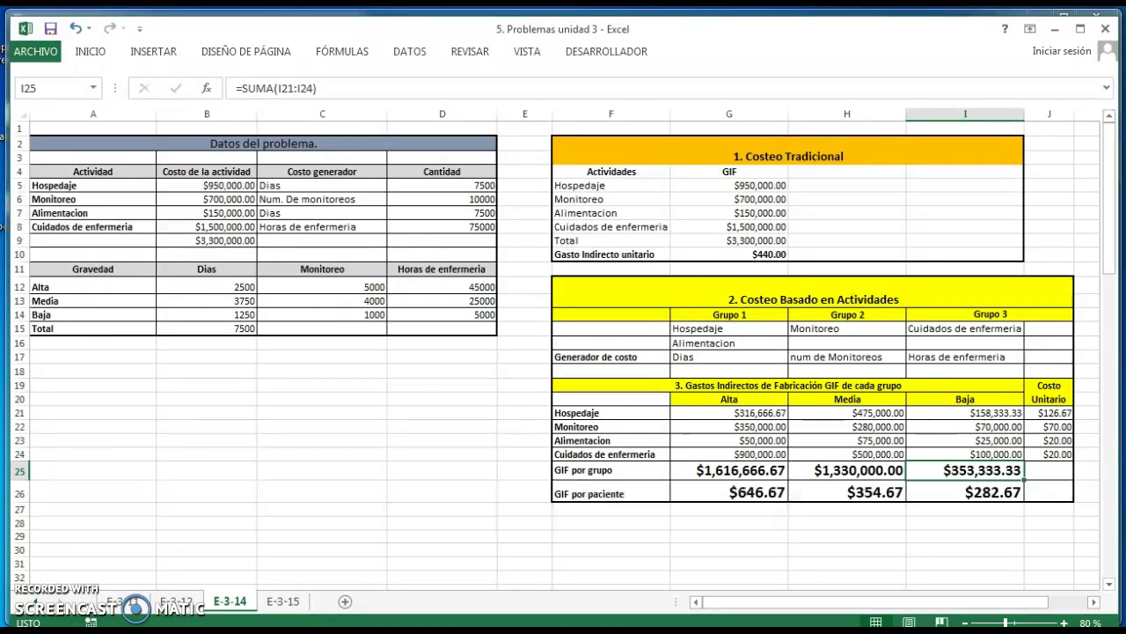
- Examine the GIF por grupo sum formulas for Alta, Media and Baja in G25:I25 and the ranges they add
{"action": "left_click", "coordinate": [847, 454]}
{"action": "left_click", "coordinate": [729, 454]}
{"action": "left_click", "coordinate": [728, 470]}
{"action": "double_click", "coordinate": [729, 469]}
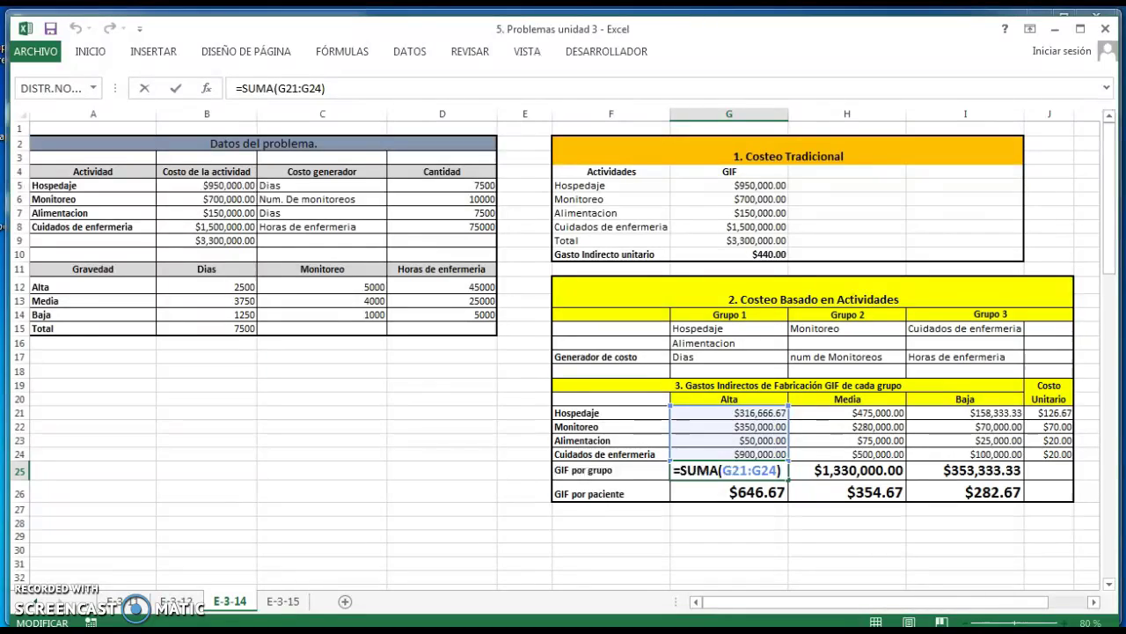
{"action": "key", "text": "Return"}
{"action": "left_click", "coordinate": [729, 470]}
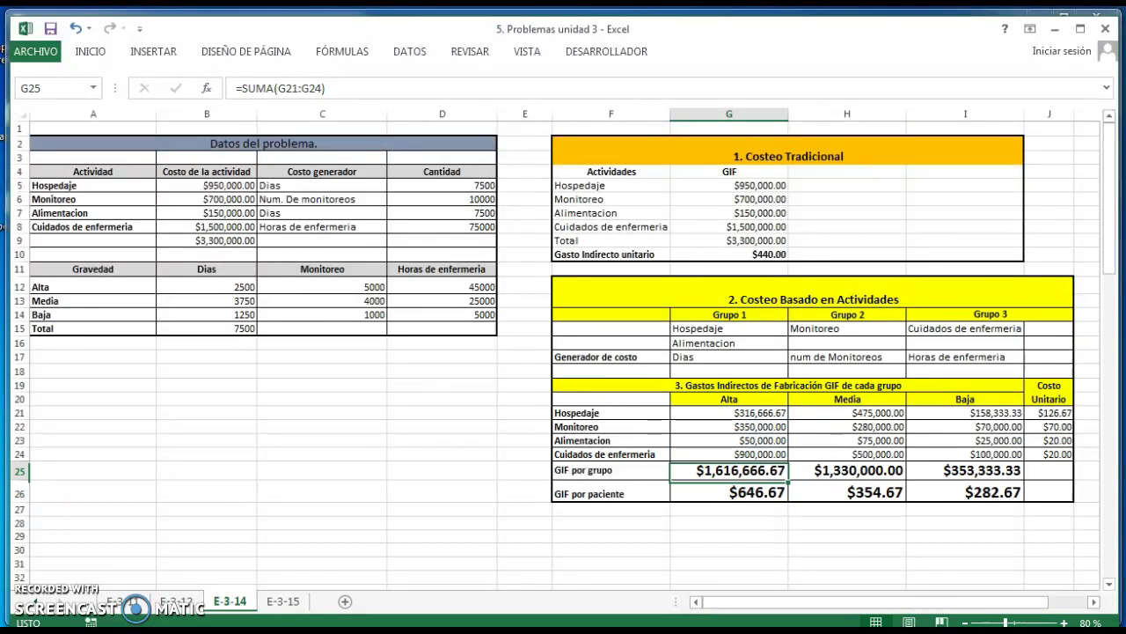
{"action": "left_click", "coordinate": [847, 470]}
{"action": "double_click", "coordinate": [847, 470]}
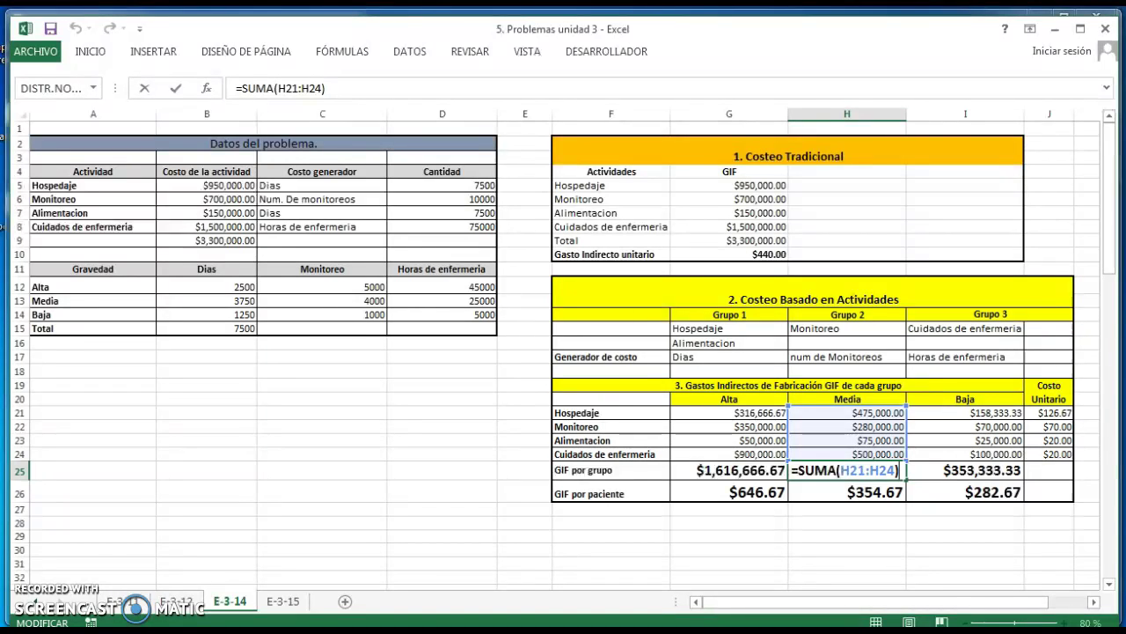
{"action": "key", "text": "Return"}
{"action": "left_click", "coordinate": [965, 470]}
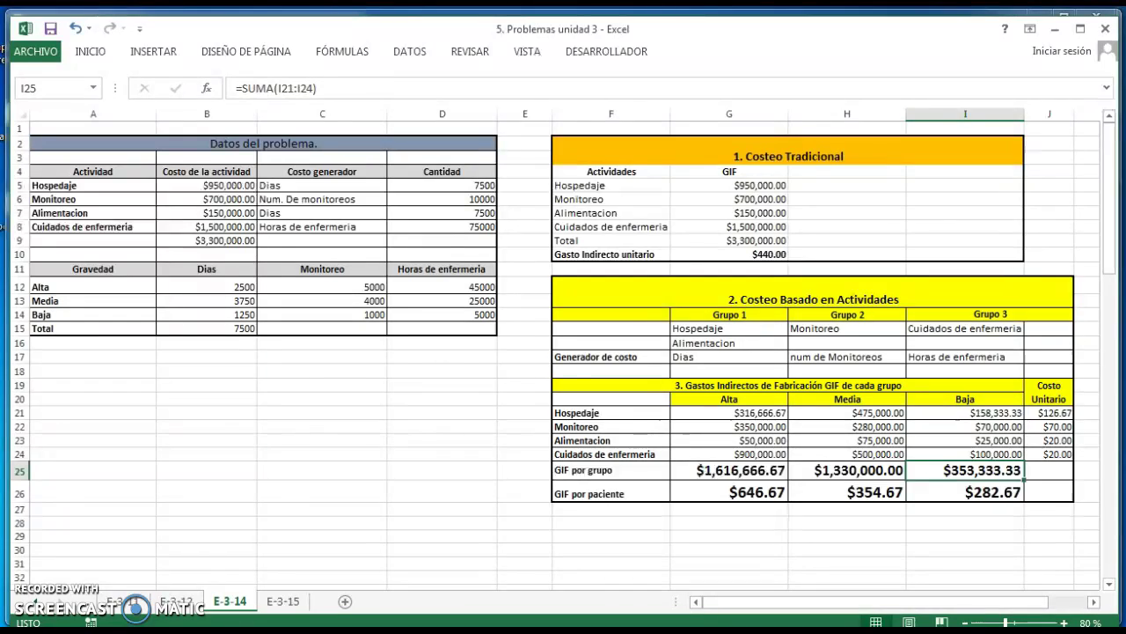
{"action": "key", "text": "F2"}
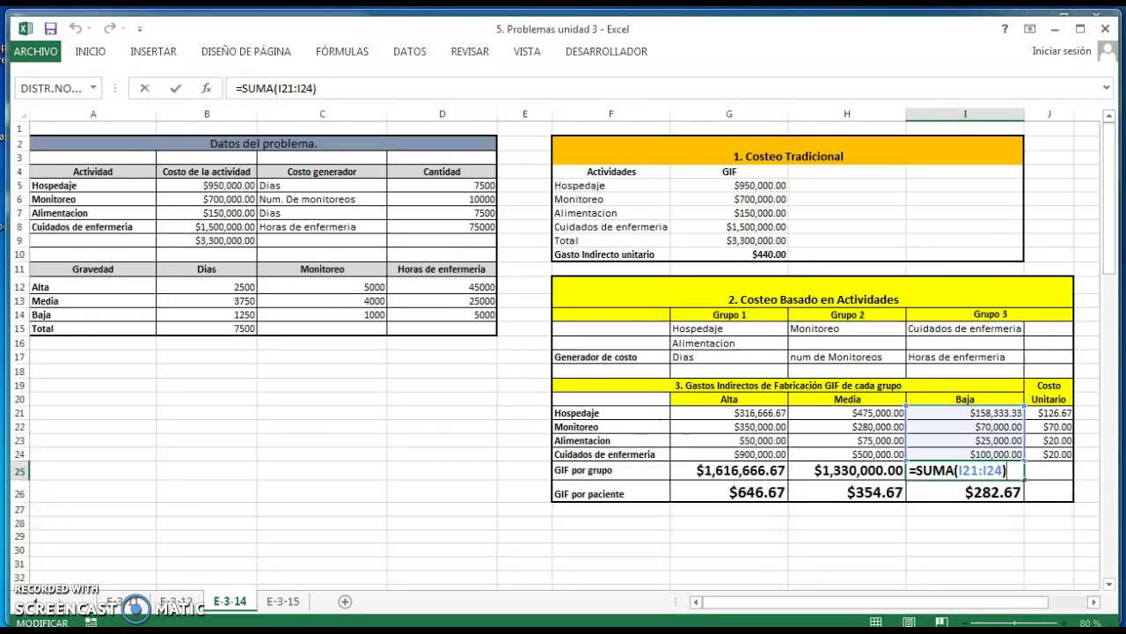
{"action": "key", "text": "Return"}
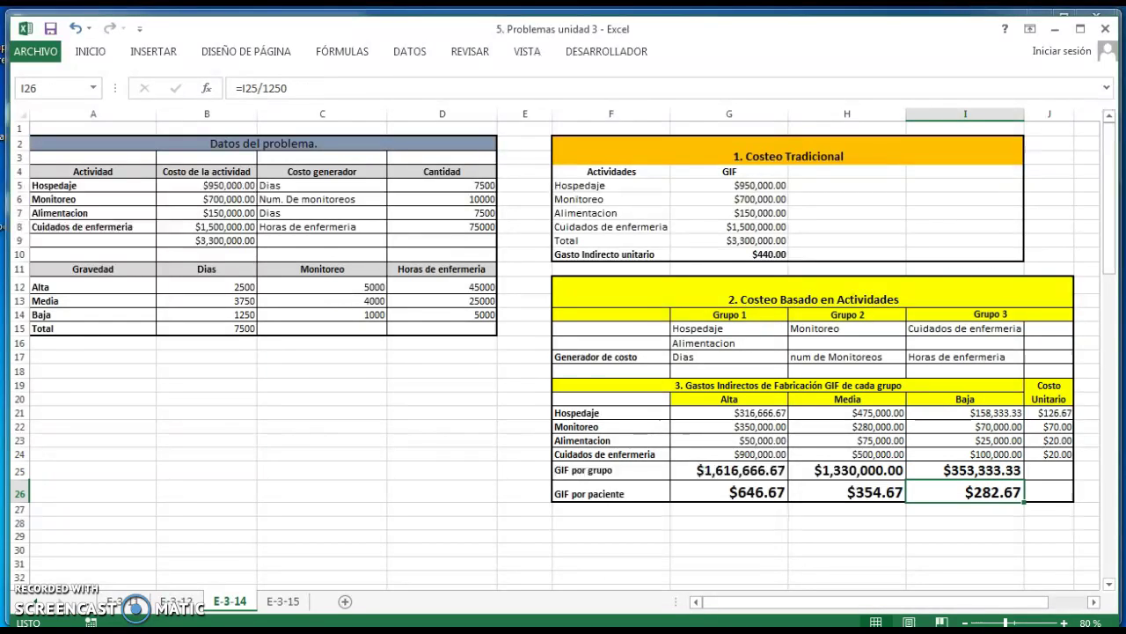
- Examine the GIF por paciente formulas for Alta, Media and Baja in G26:I26, checking which group total and divisor each uses
{"action": "key", "text": "Left"}
{"action": "key", "text": "Left"}
{"action": "key", "text": "Left"}
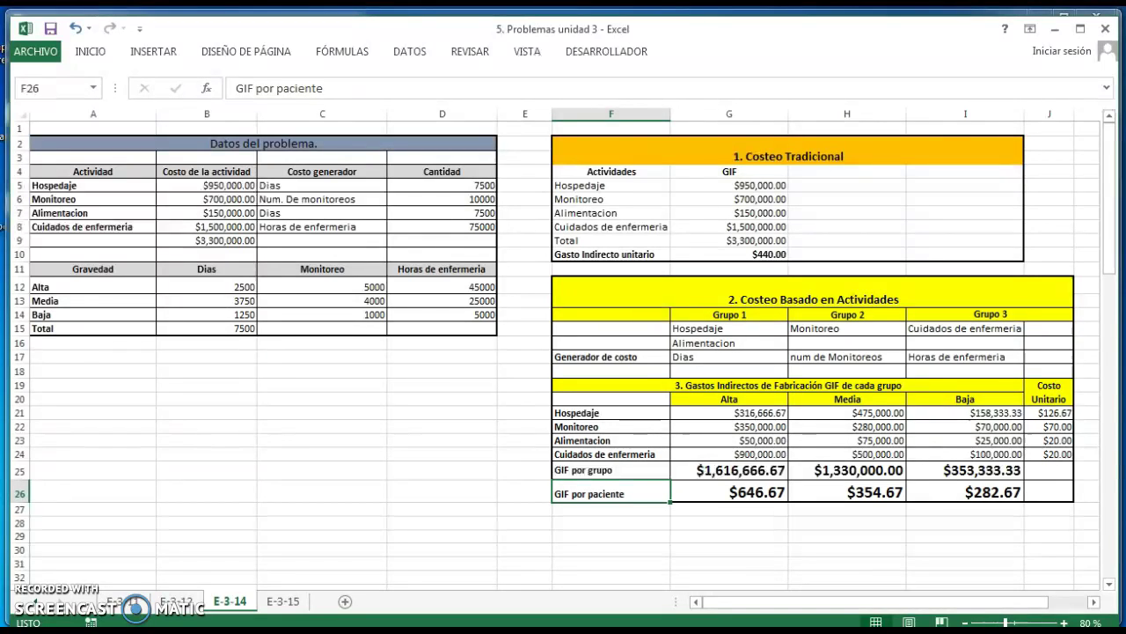
{"action": "key", "text": "Right"}
{"action": "key", "text": "F2"}
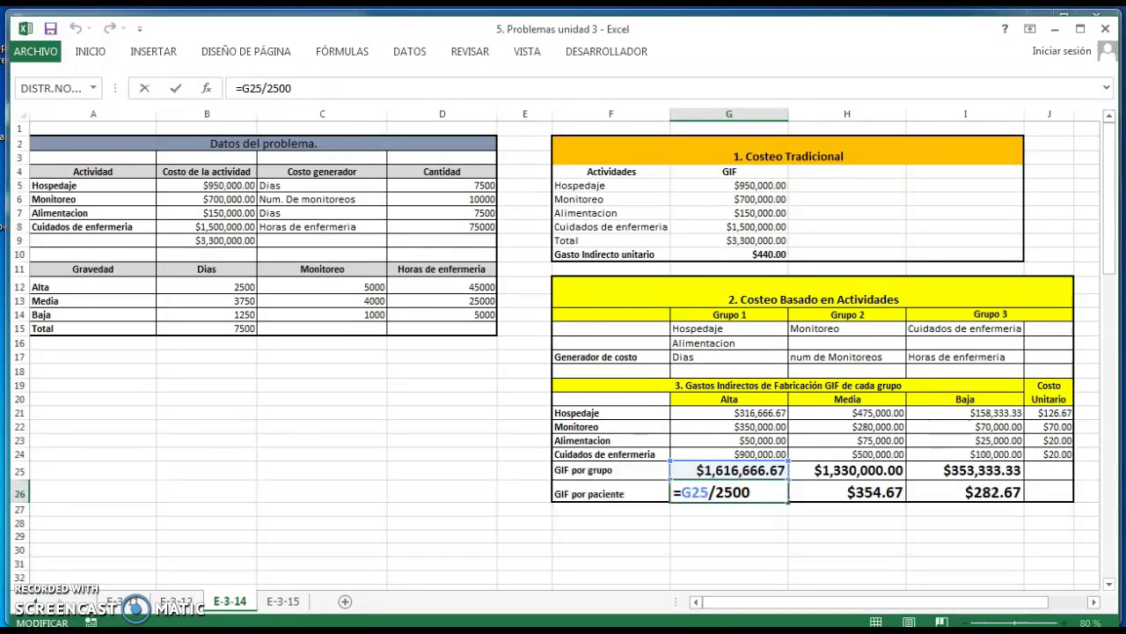
{"action": "key", "text": "Return"}
{"action": "left_click", "coordinate": [729, 492]}
{"action": "left_click", "coordinate": [846, 492]}
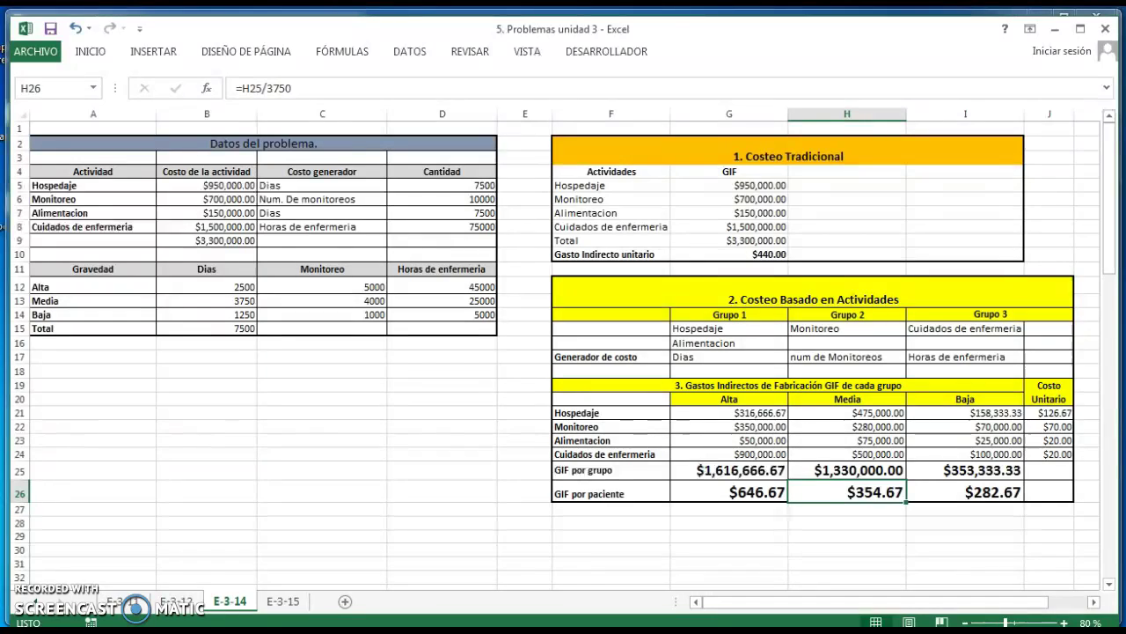
{"action": "key", "text": "F2"}
{"action": "key", "text": "Return"}
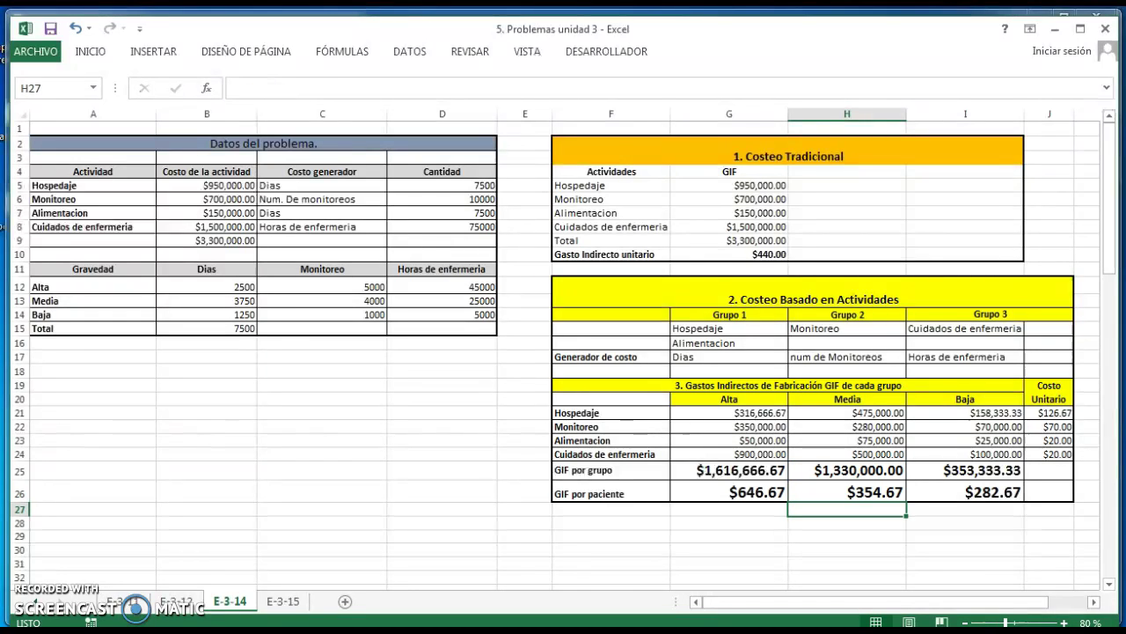
{"action": "left_click", "coordinate": [966, 492]}
{"action": "type", "text": "2"}
{"action": "key", "text": "Escape"}
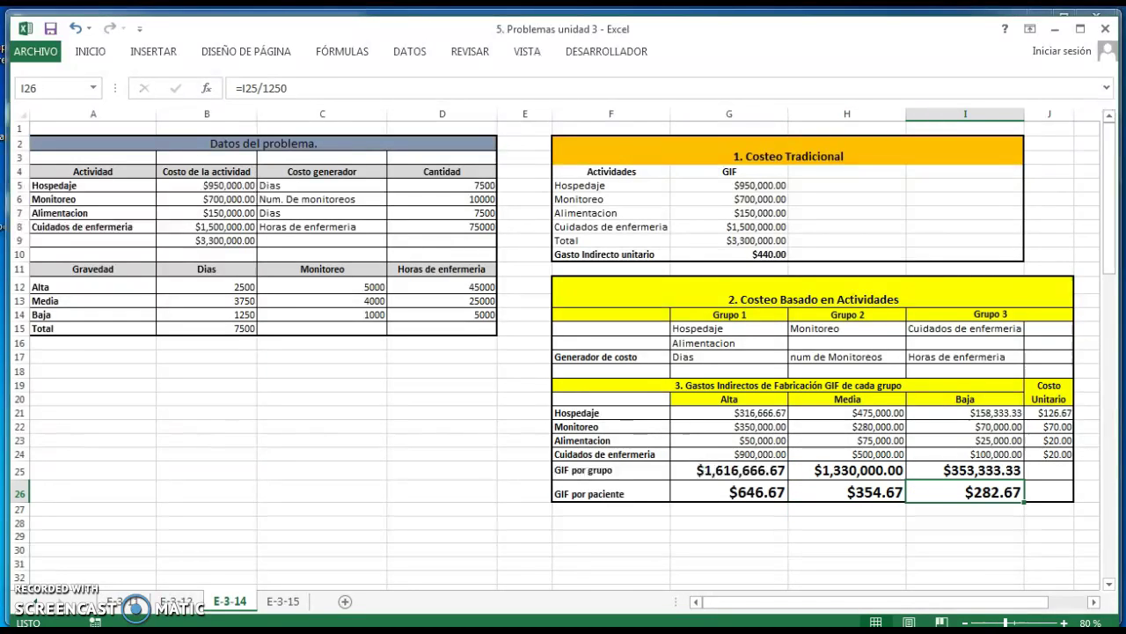
- Recheck the Baja GIF por paciente formula in I26 and return to the Alta result in G26
{"action": "key", "text": "F2"}
{"action": "key", "text": "Return"}
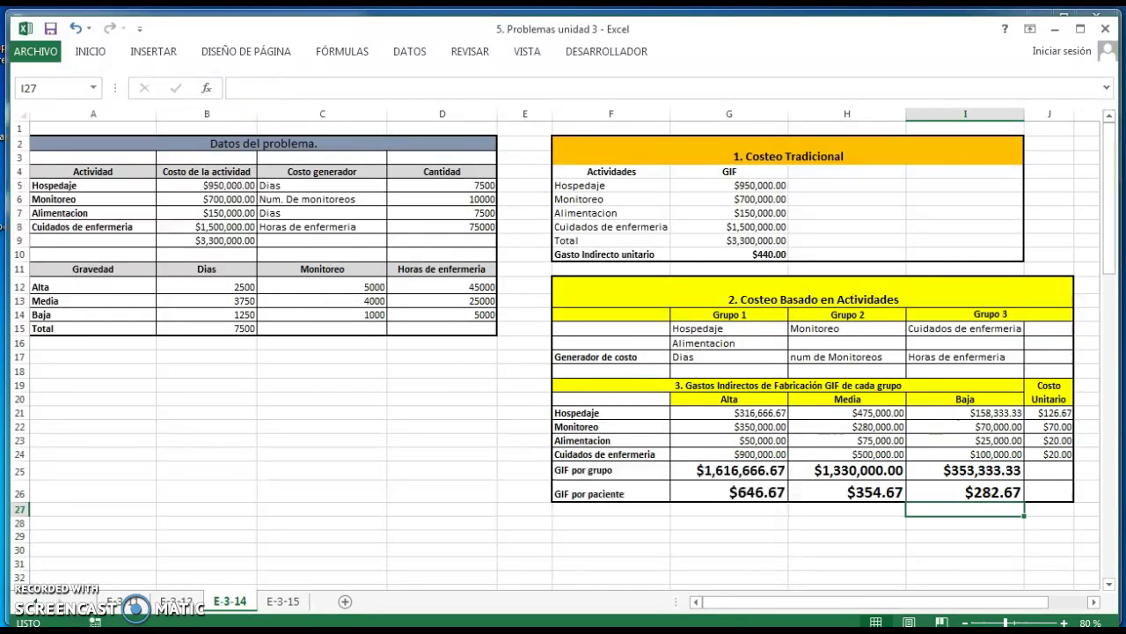
{"action": "left_click", "coordinate": [729, 509]}
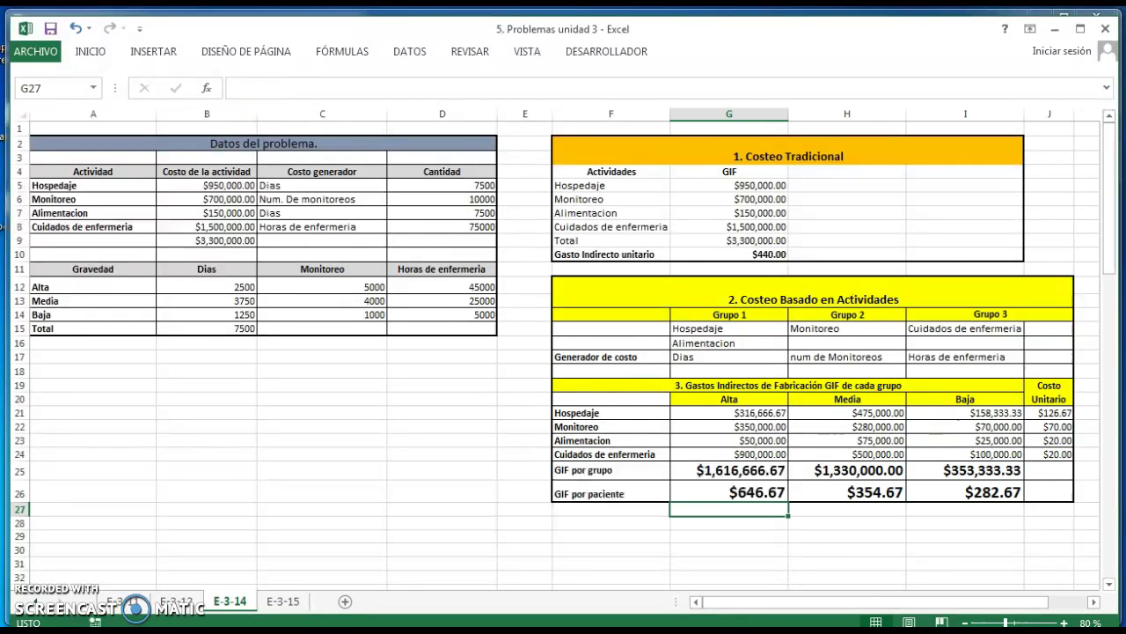
{"action": "left_click", "coordinate": [729, 492]}
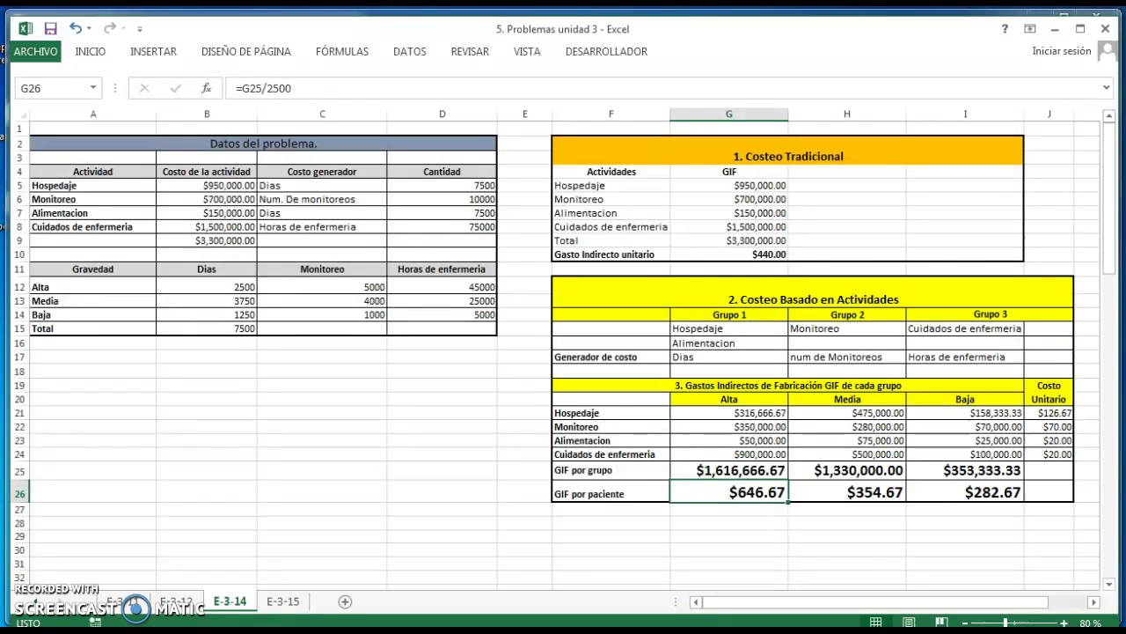
- Enlarge the Gasto Indirecto unitario value in G10 of the Costeo Tradicional table to font size 14
{"action": "key", "text": "Up"}
{"action": "key", "text": "Up"}
{"action": "key", "text": "Up"}
{"action": "key", "text": "Up"}
{"action": "key", "text": "Up"}
{"action": "key", "text": "Up"}
{"action": "key", "text": "Up"}
{"action": "key", "text": "Up"}
{"action": "key", "text": "Up"}
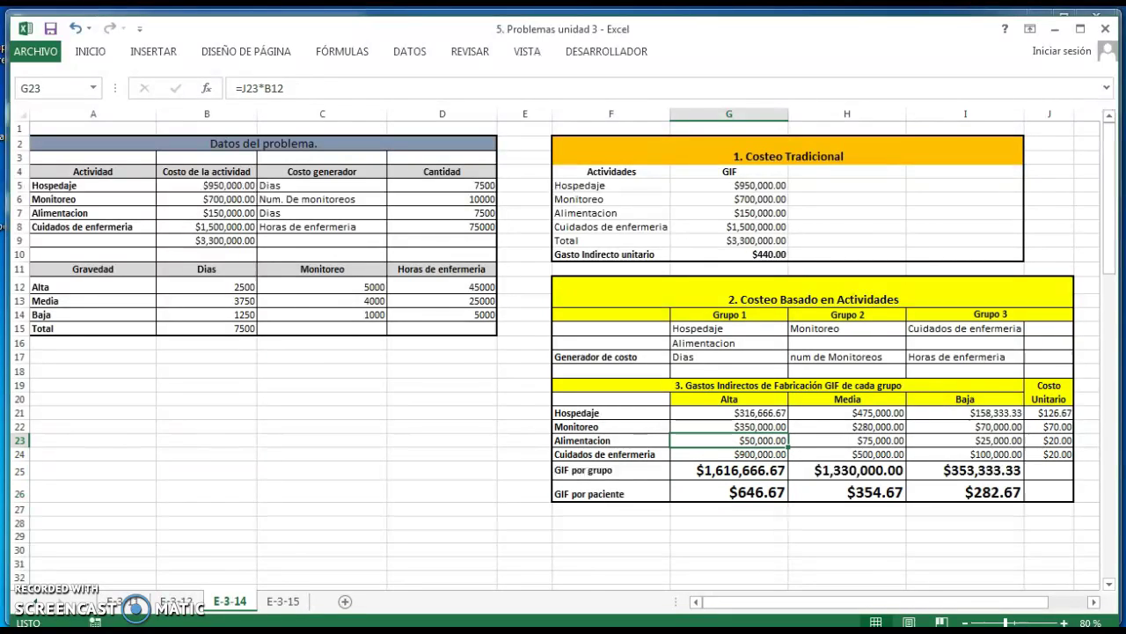
{"action": "key", "text": "Up"}
{"action": "key", "text": "Up"}
{"action": "key", "text": "Up"}
{"action": "key", "text": "Up"}
{"action": "key", "text": "Up"}
{"action": "key", "text": "Up"}
{"action": "key", "text": "Up"}
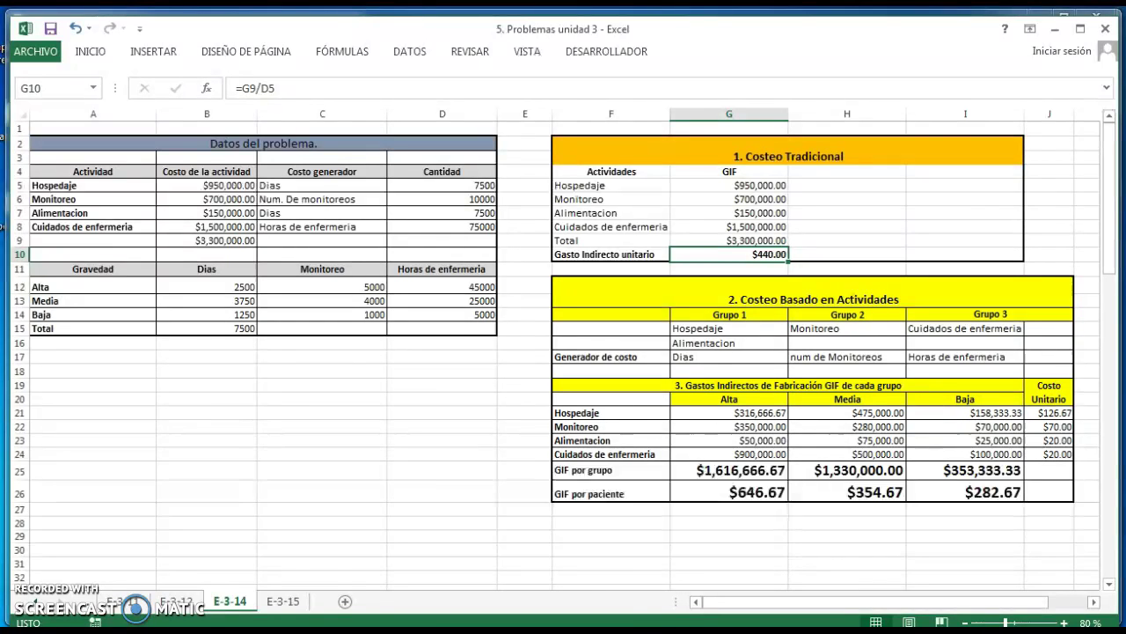
{"action": "left_click", "coordinate": [85, 51]}
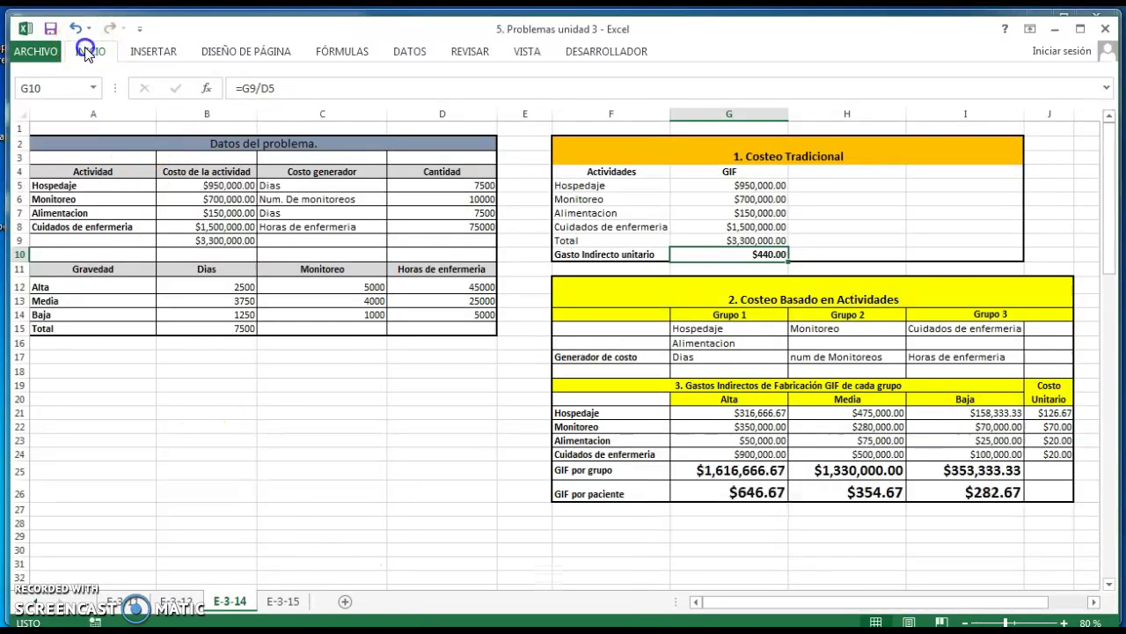
{"action": "left_click", "coordinate": [234, 81]}
{"action": "left_click", "coordinate": [234, 81]}
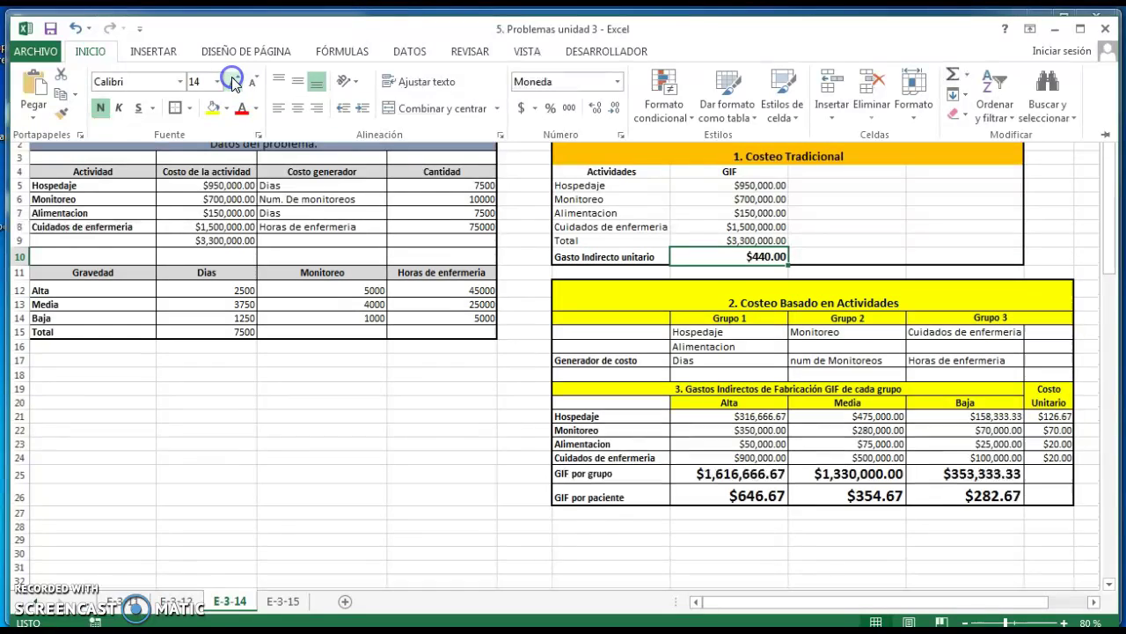
{"action": "left_click", "coordinate": [392, 503]}
- Review the Alta group total in G25 and compare the GIF por paciente results across G26:I26 with the traditional unit cost
{"action": "left_click", "coordinate": [723, 497]}
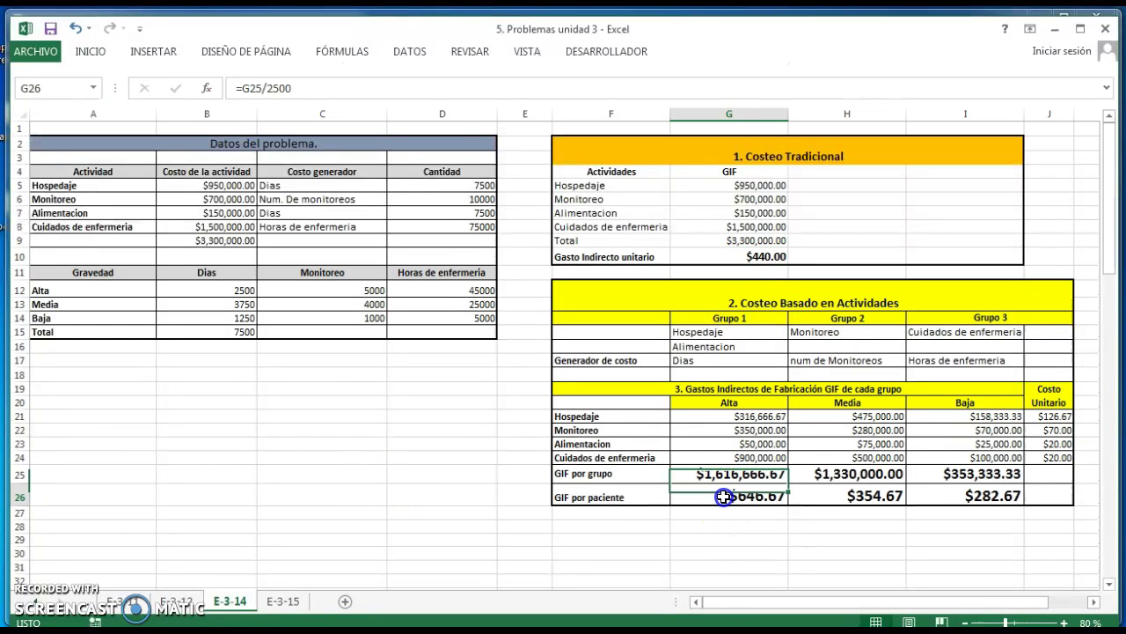
{"action": "left_click", "coordinate": [708, 476]}
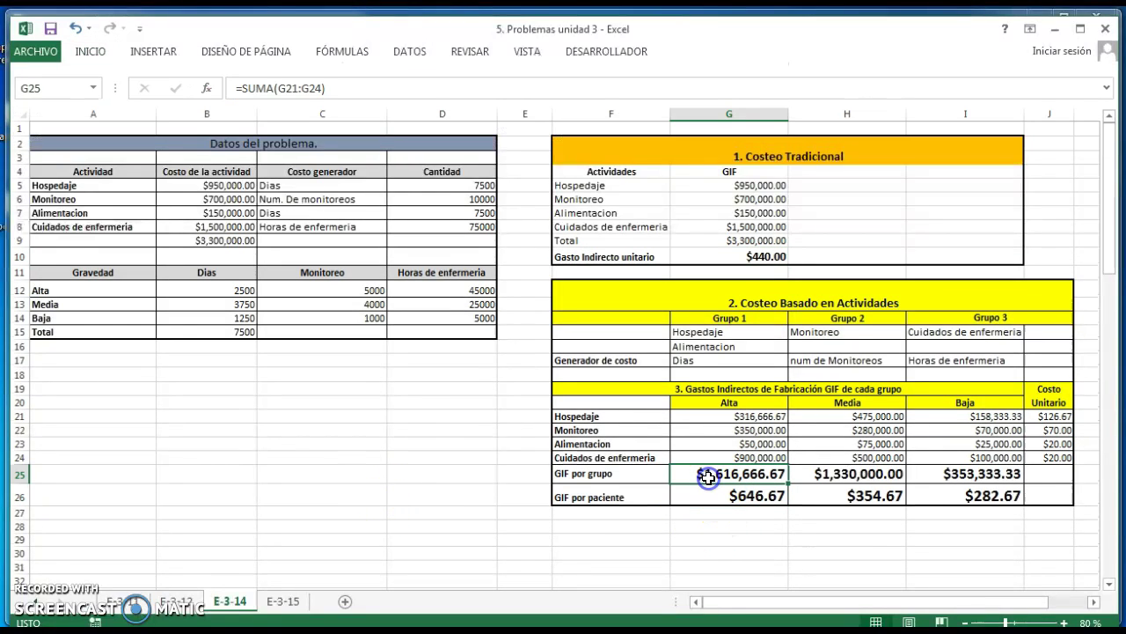
{"action": "key", "text": "Down"}
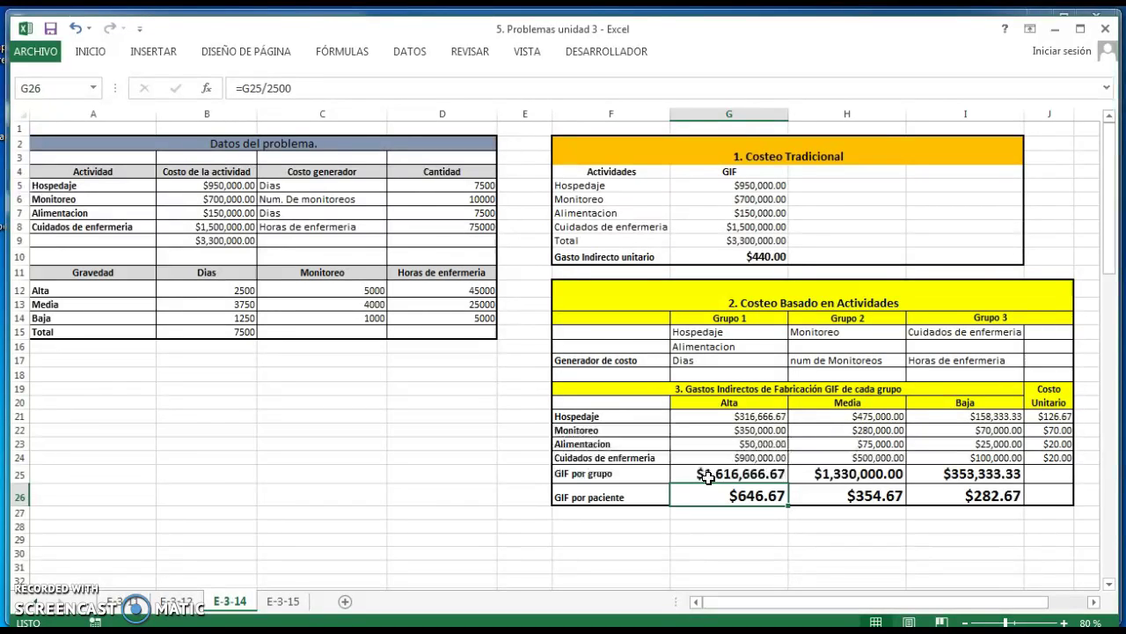
{"action": "key", "text": "Right"}
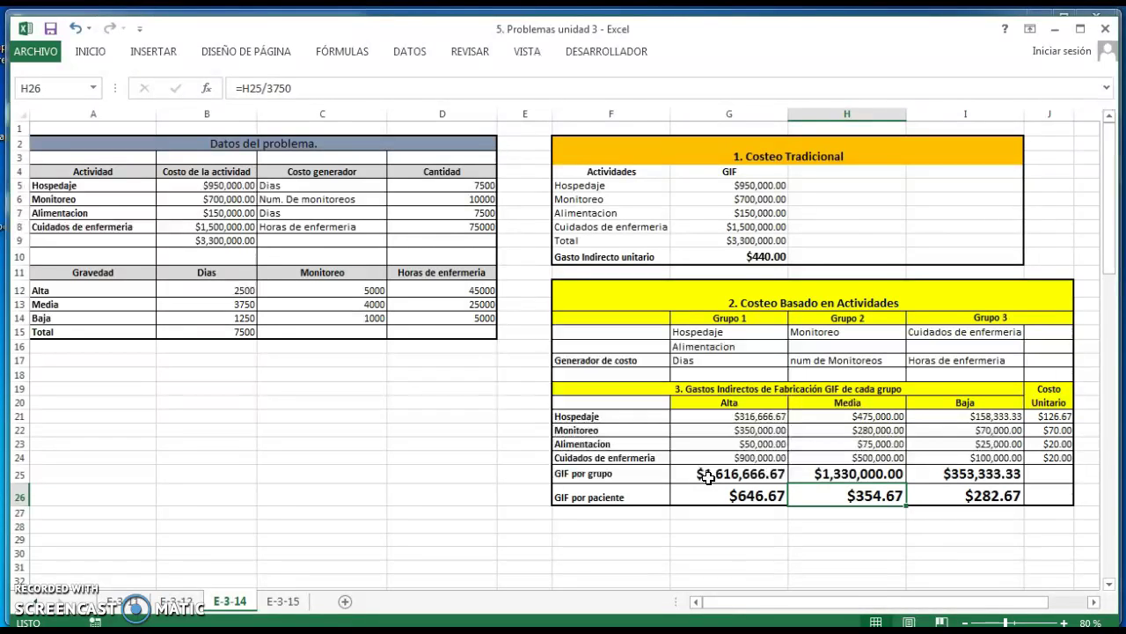
{"action": "key", "text": "Right"}
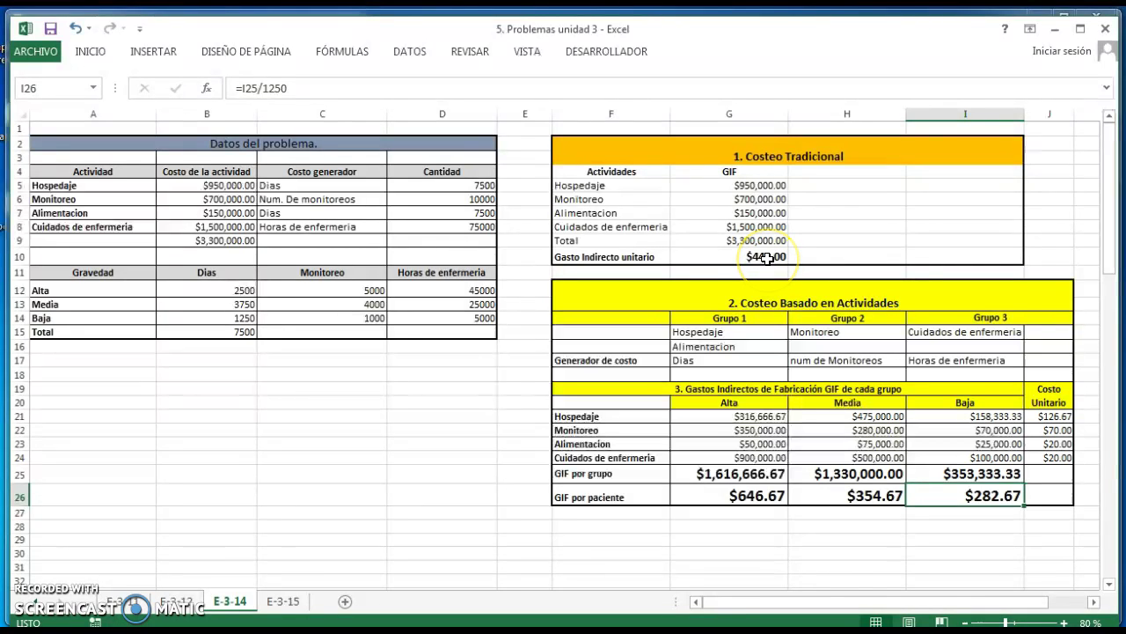
- Inspect the Alta GIF por paciente formula in G26 and the group total it references, leaving the formula unedited
{"action": "left_click", "coordinate": [731, 496]}
{"action": "double_click", "coordinate": [731, 497]}
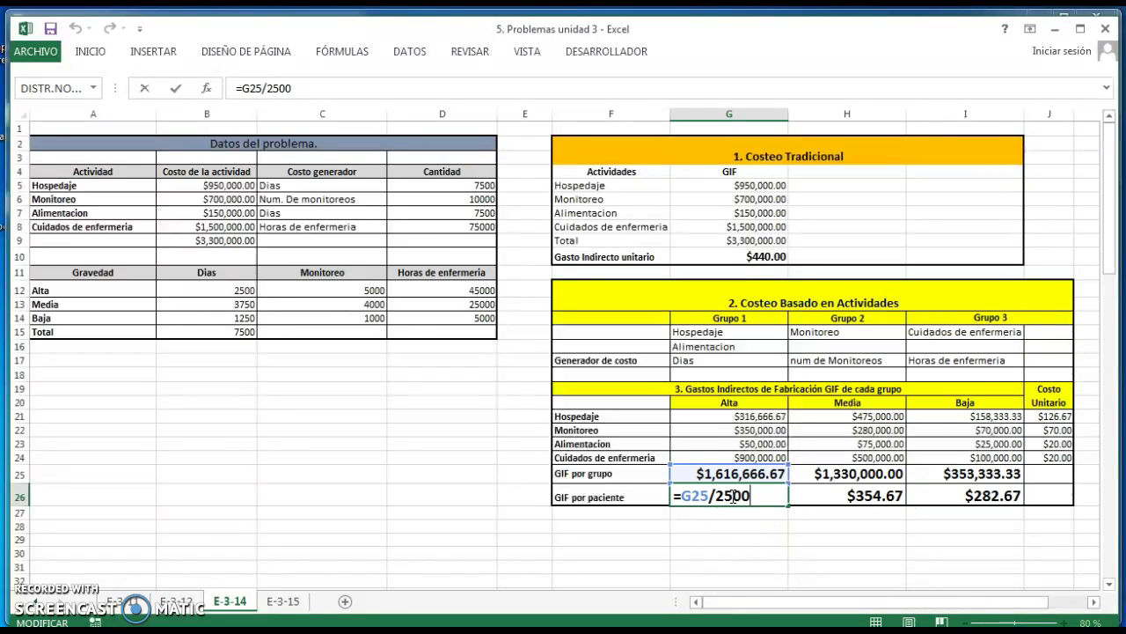
{"action": "key", "text": "Escape"}
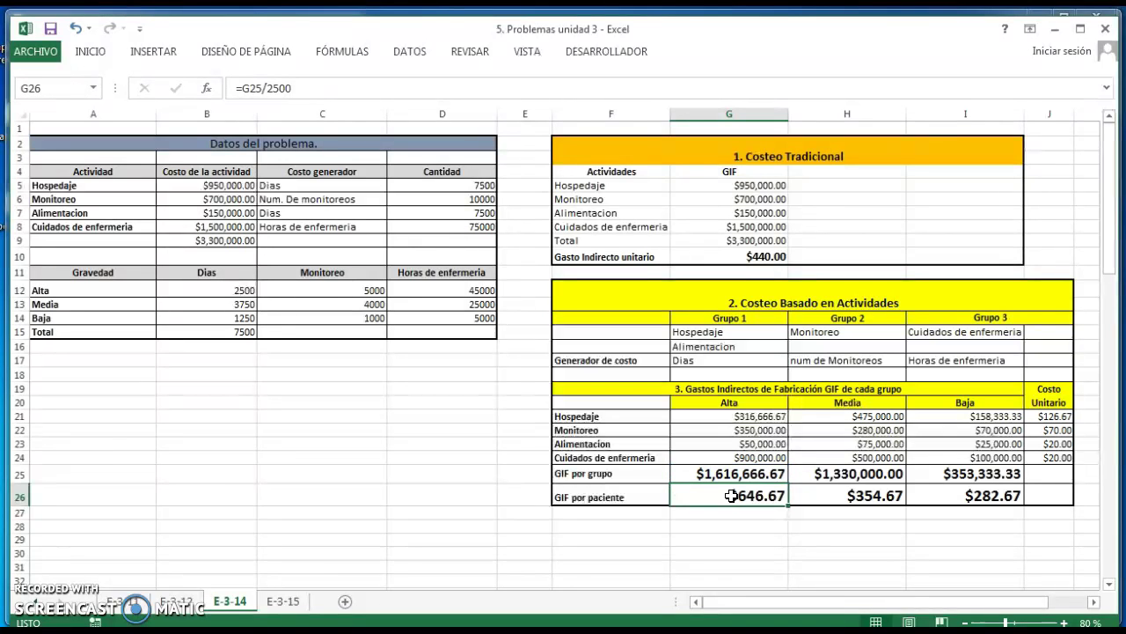